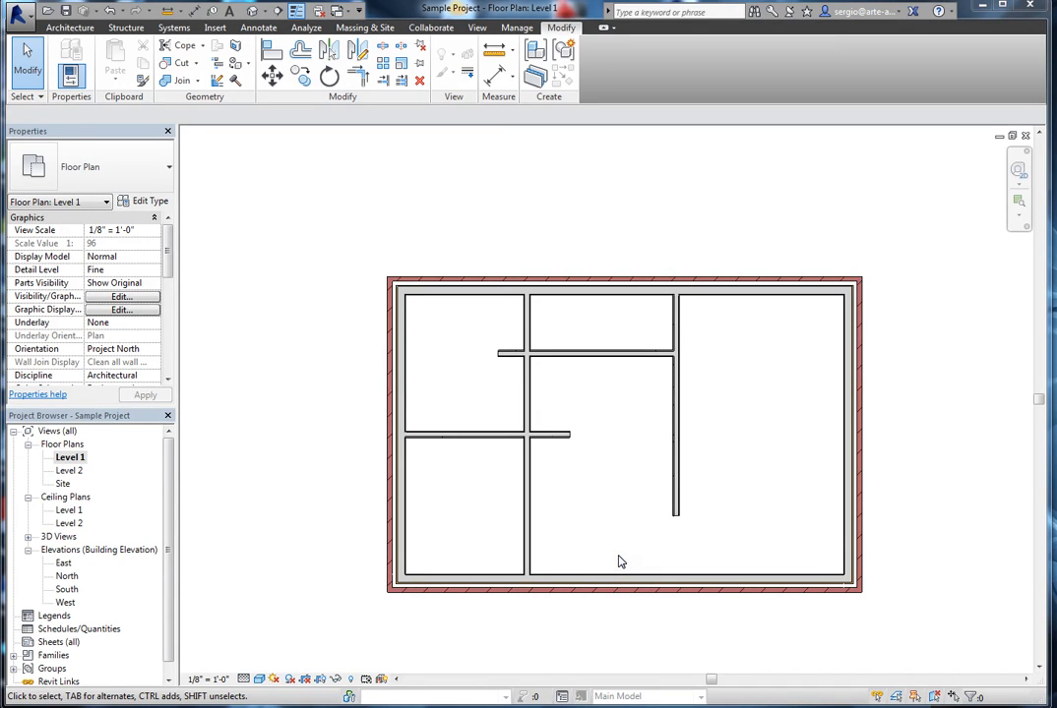
Select the lower horizontal interior partition on its own and clear the selection
click(573, 472)
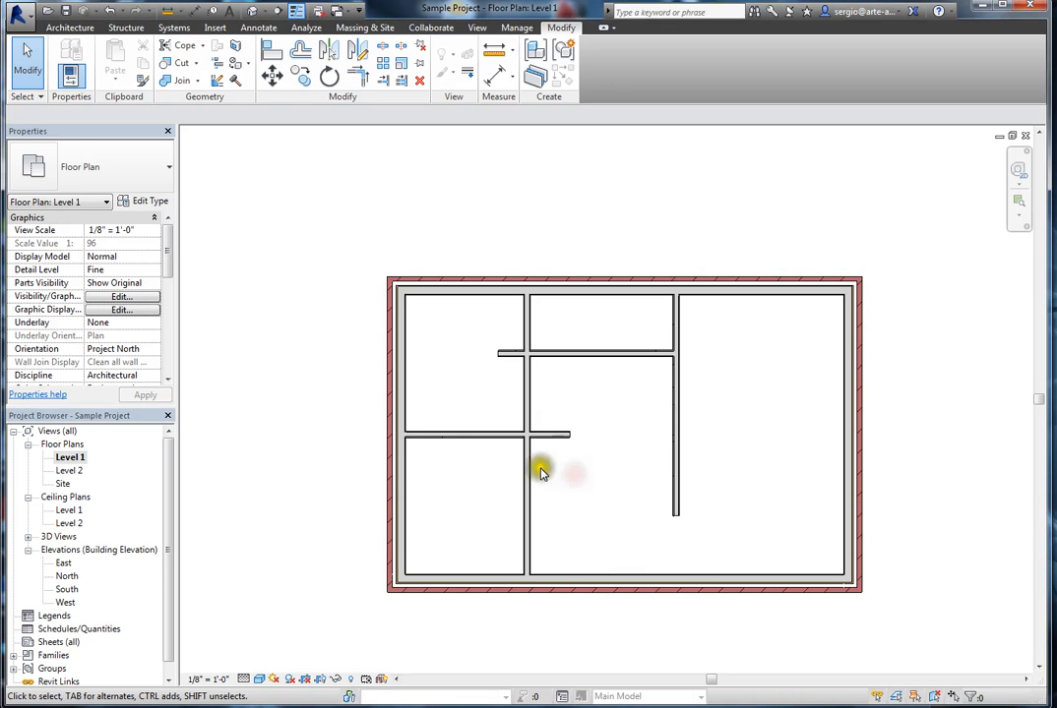
scroll(484, 447, up, 3)
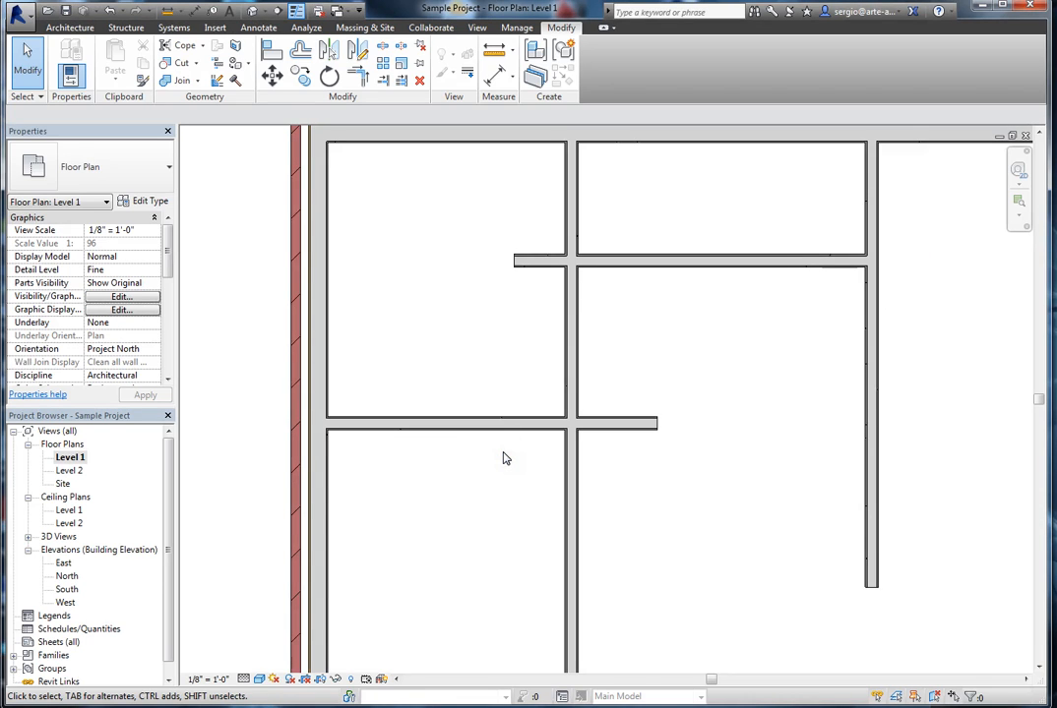
scroll(503, 458, down, 1)
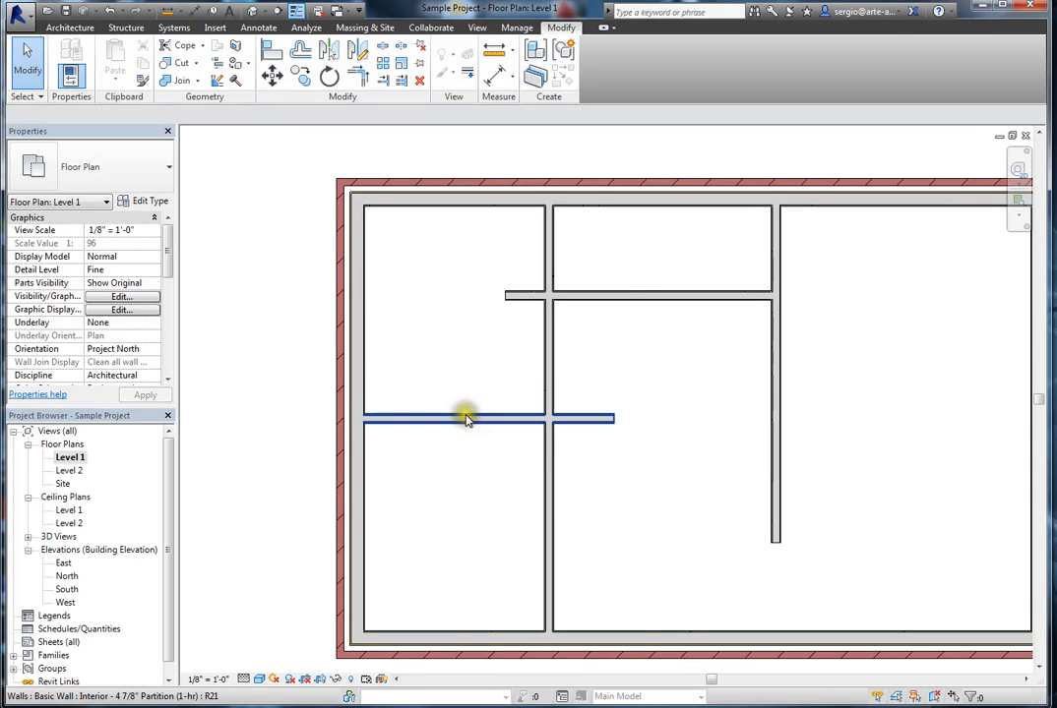
click(468, 418)
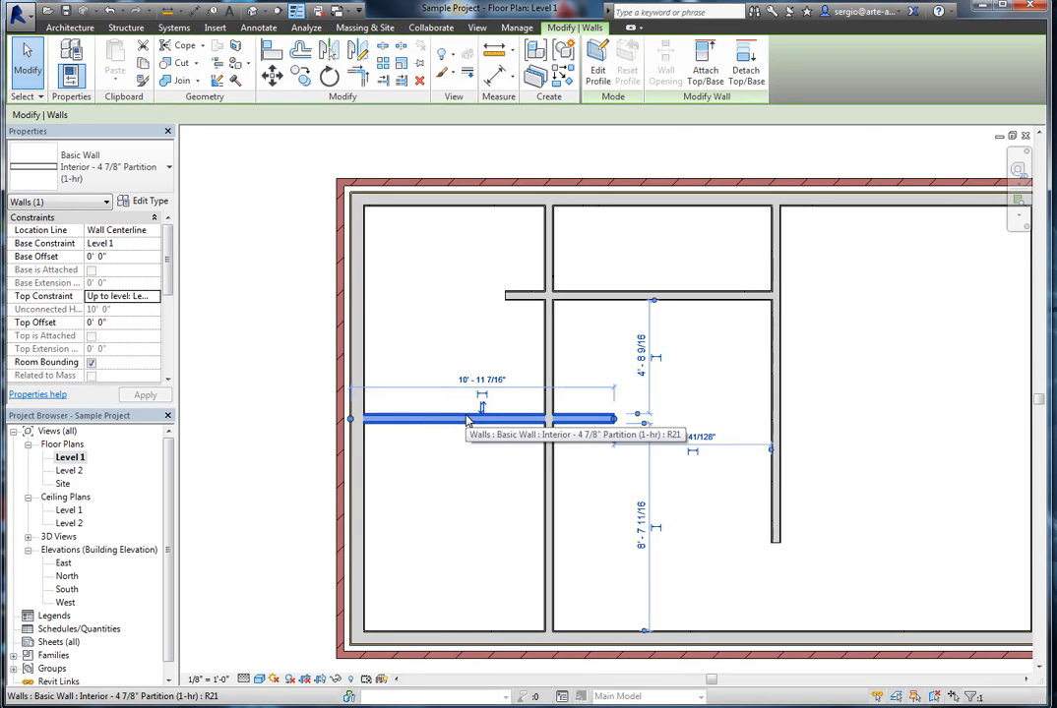
click(438, 459)
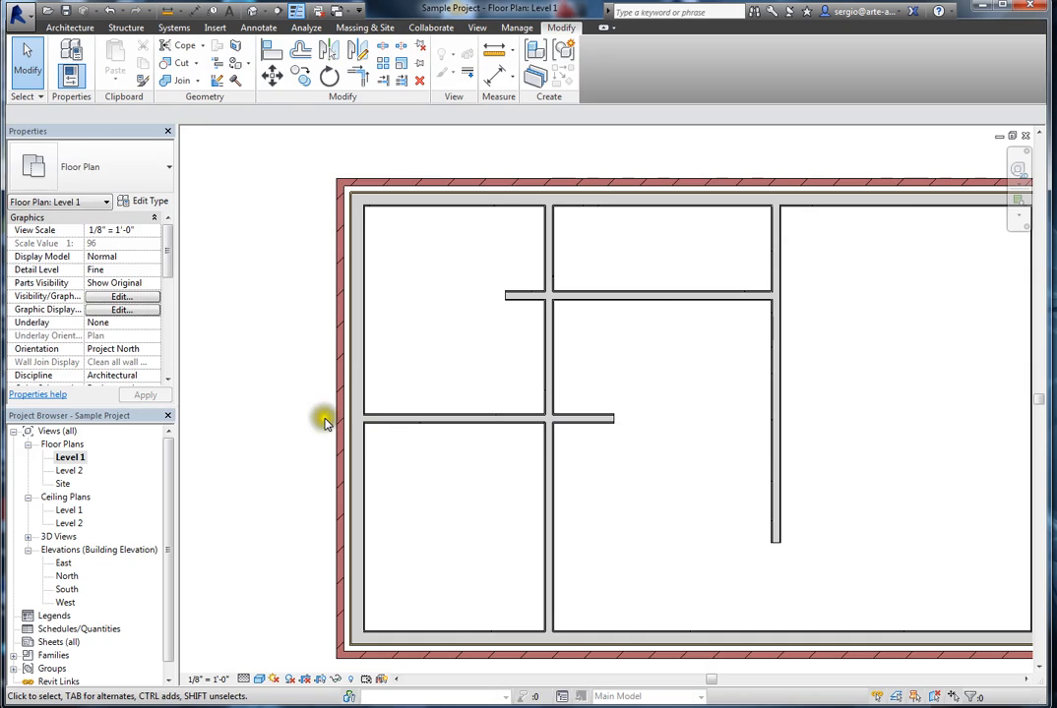
Window-select the lower horizontal partition, try a larger window enclosing both horizontal partitions, and clear the selections
drag(287, 347, 640, 531)
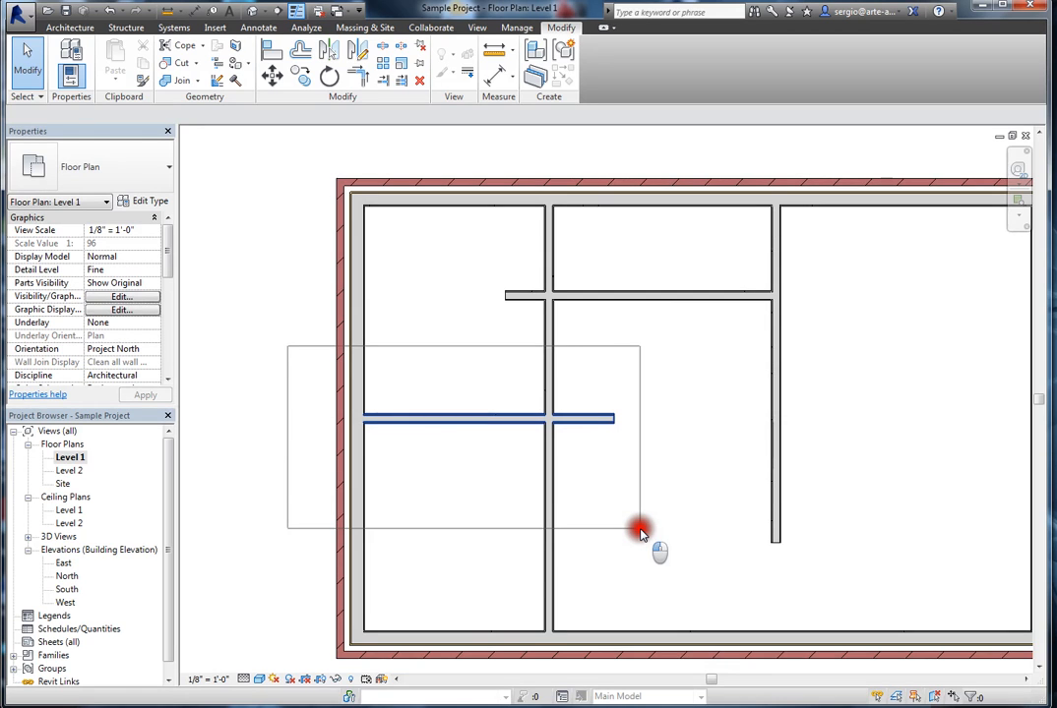
drag(640, 531, 638, 526)
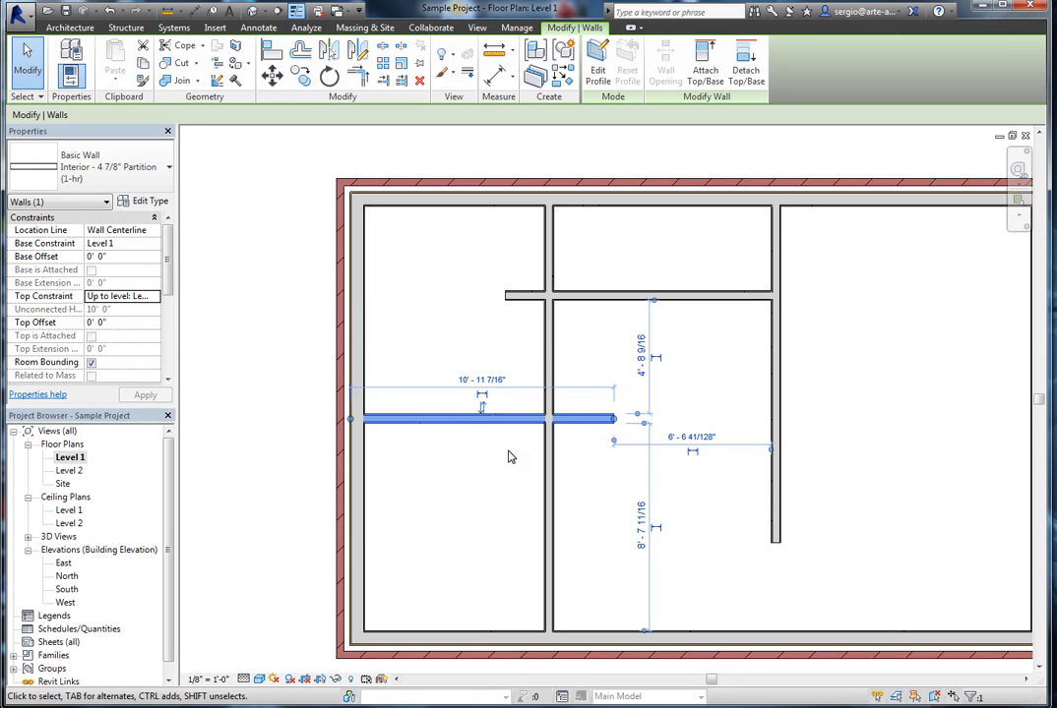
click(507, 452)
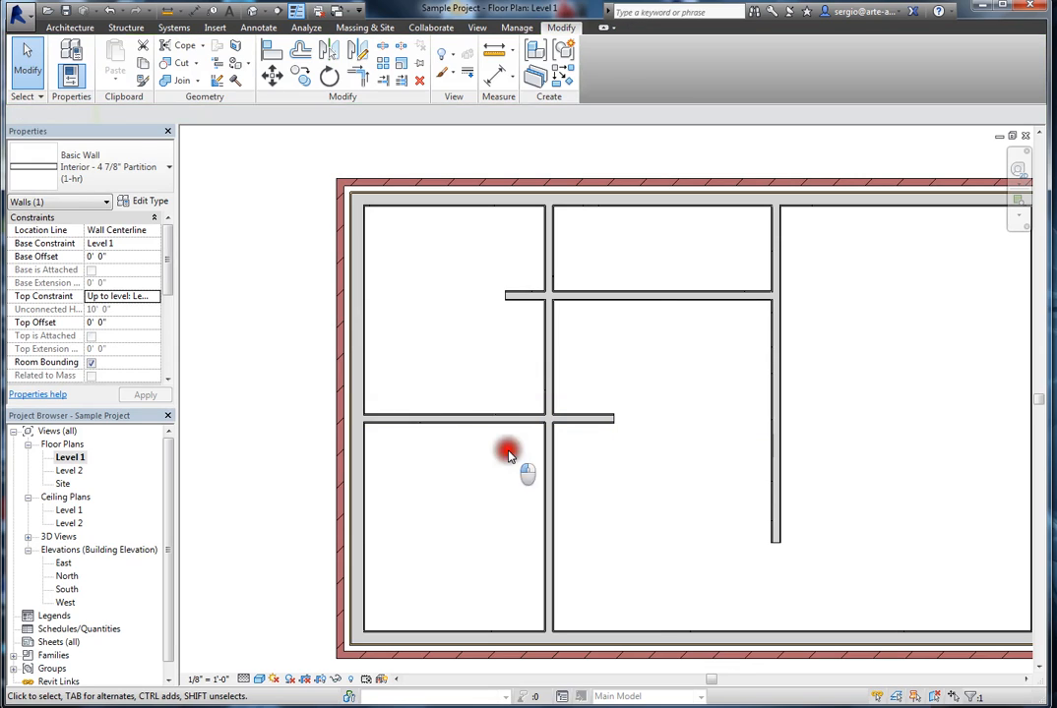
drag(261, 149, 831, 499)
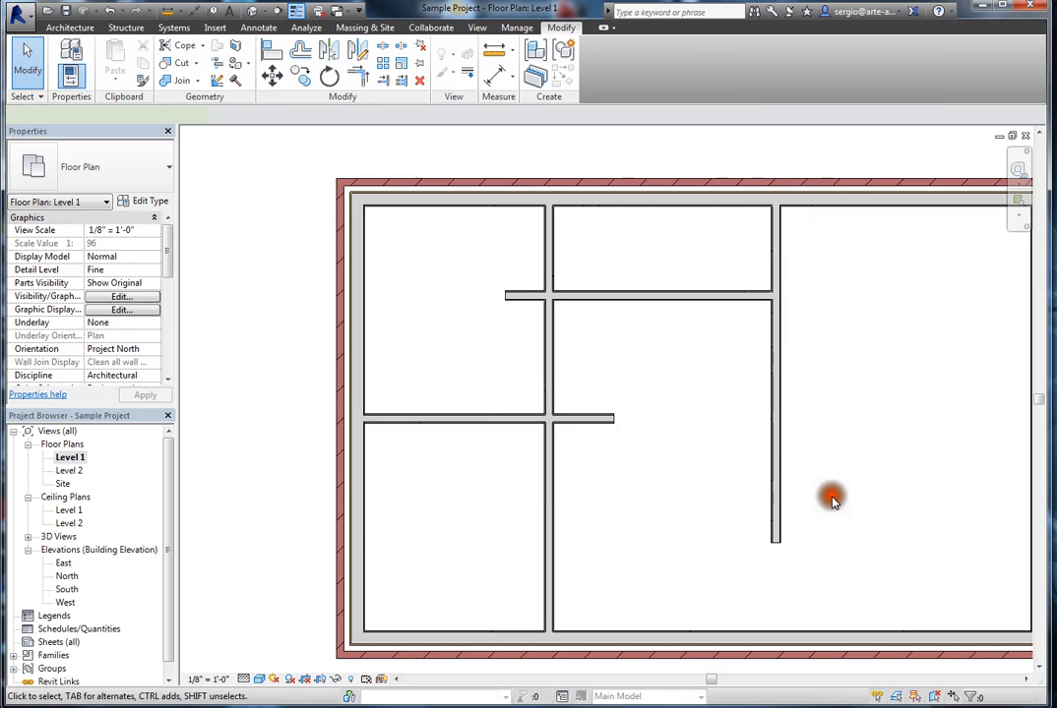
click(692, 473)
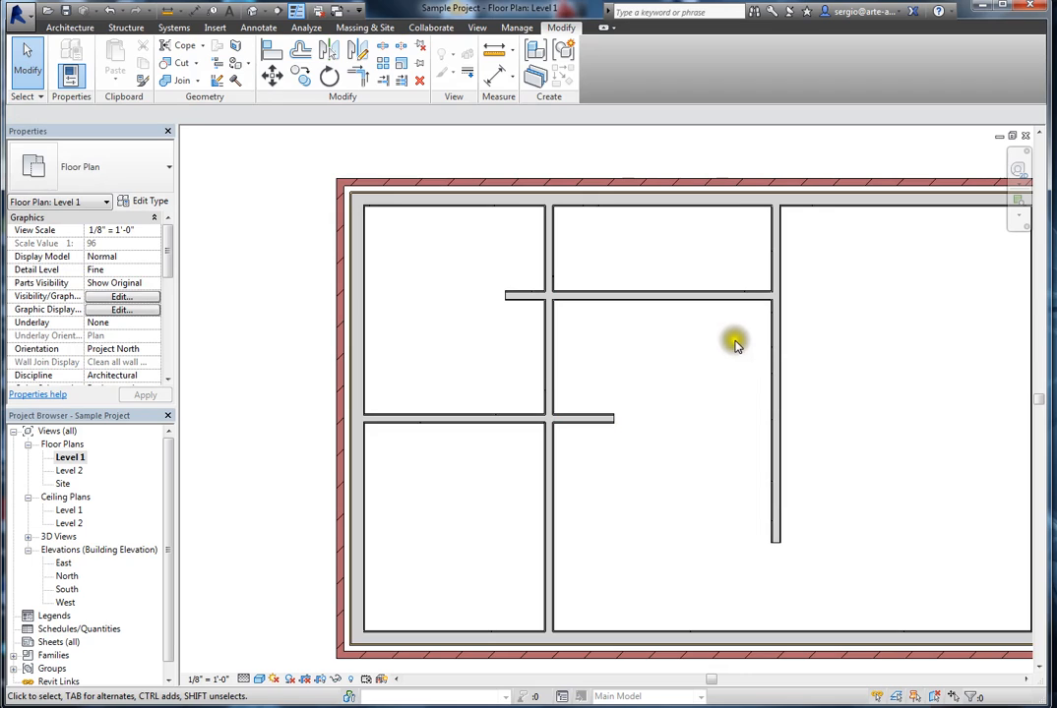
Crossing-select the lower horizontal partition, the long vertical partition and the left exterior wall, and clear the selection
drag(741, 333, 587, 490)
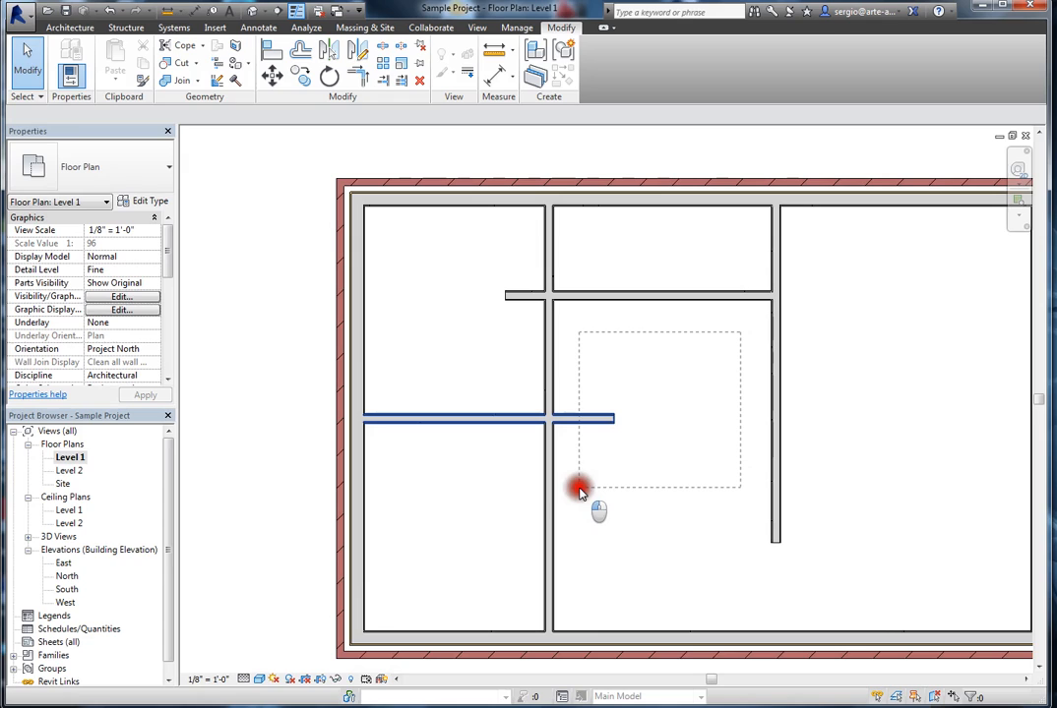
drag(579, 491, 529, 501)
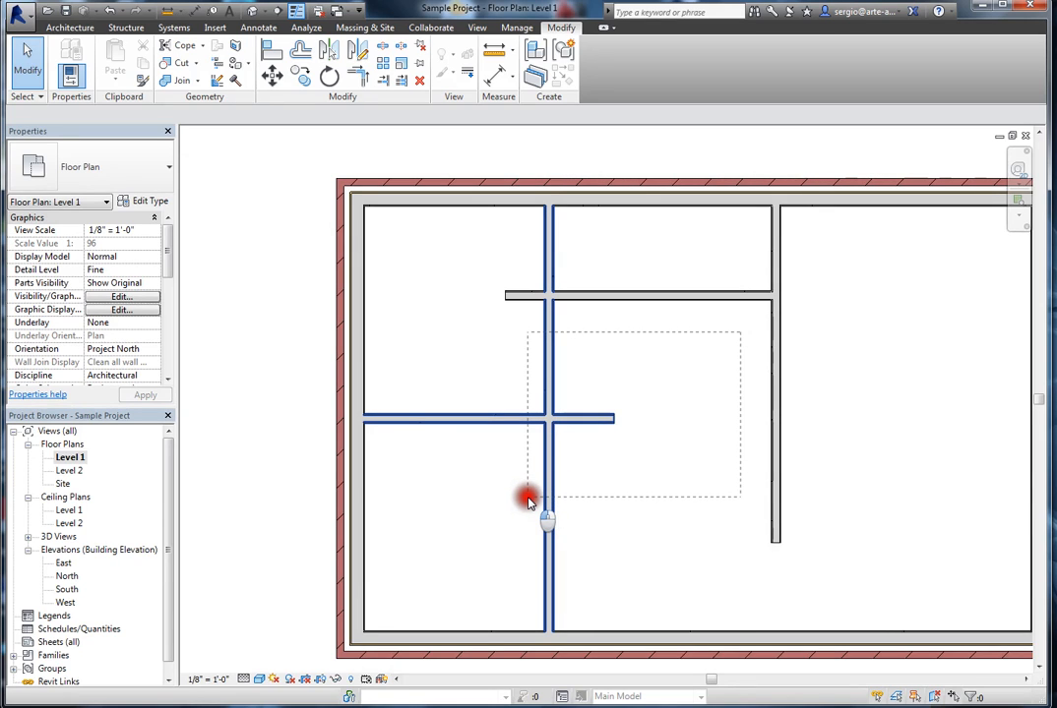
drag(528, 500, 357, 514)
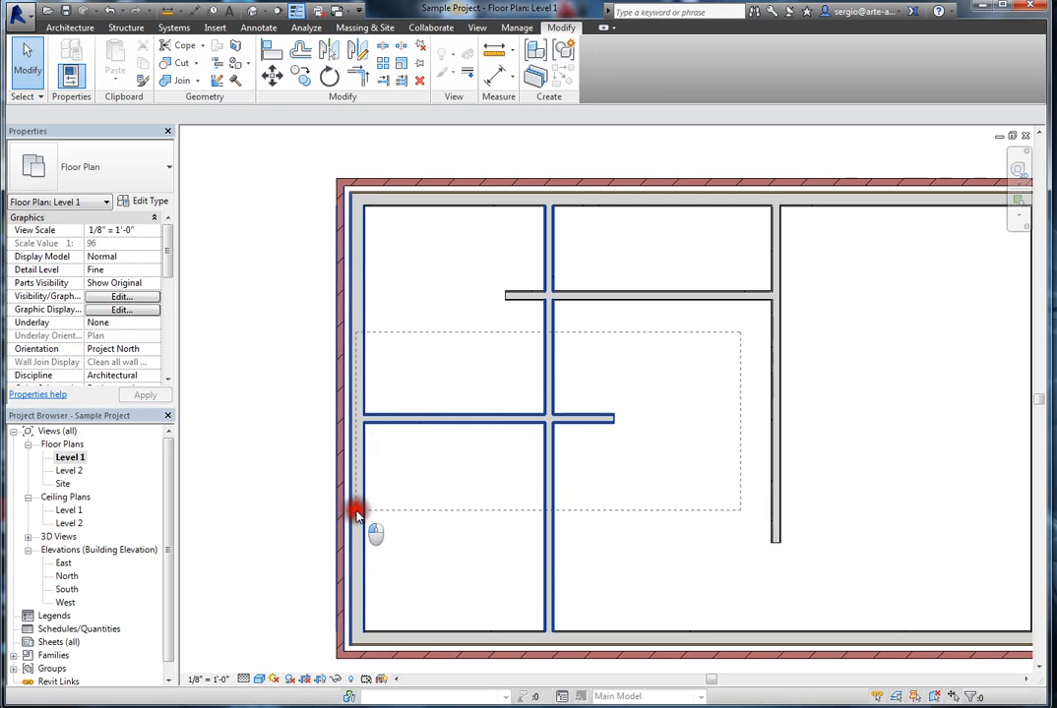
drag(357, 515, 355, 512)
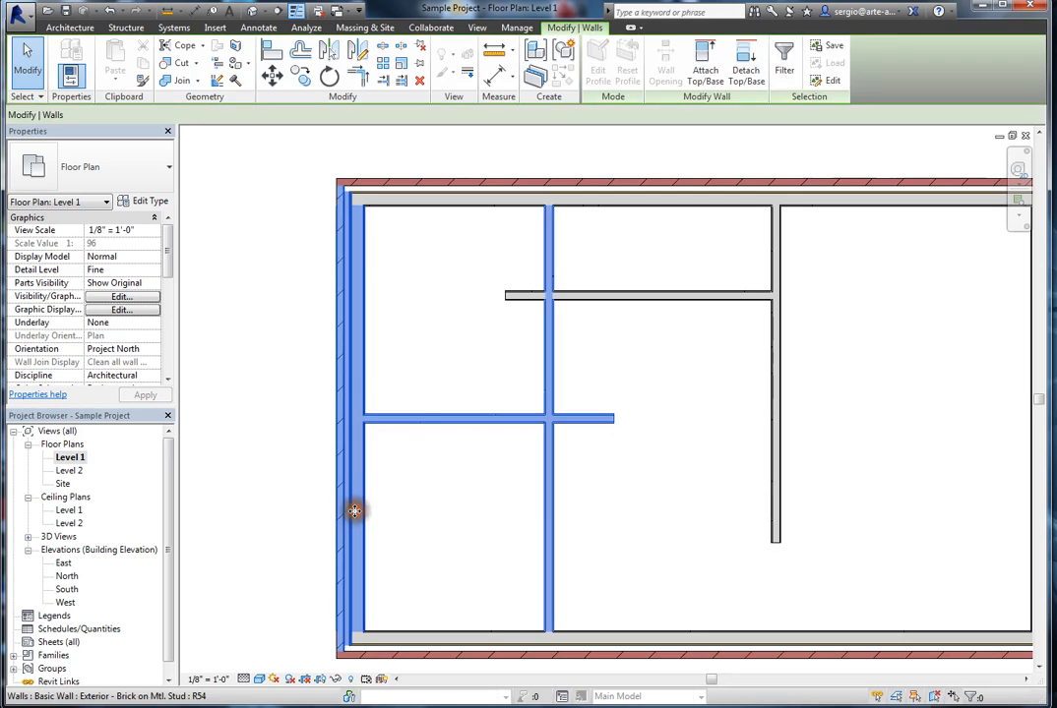
click(474, 511)
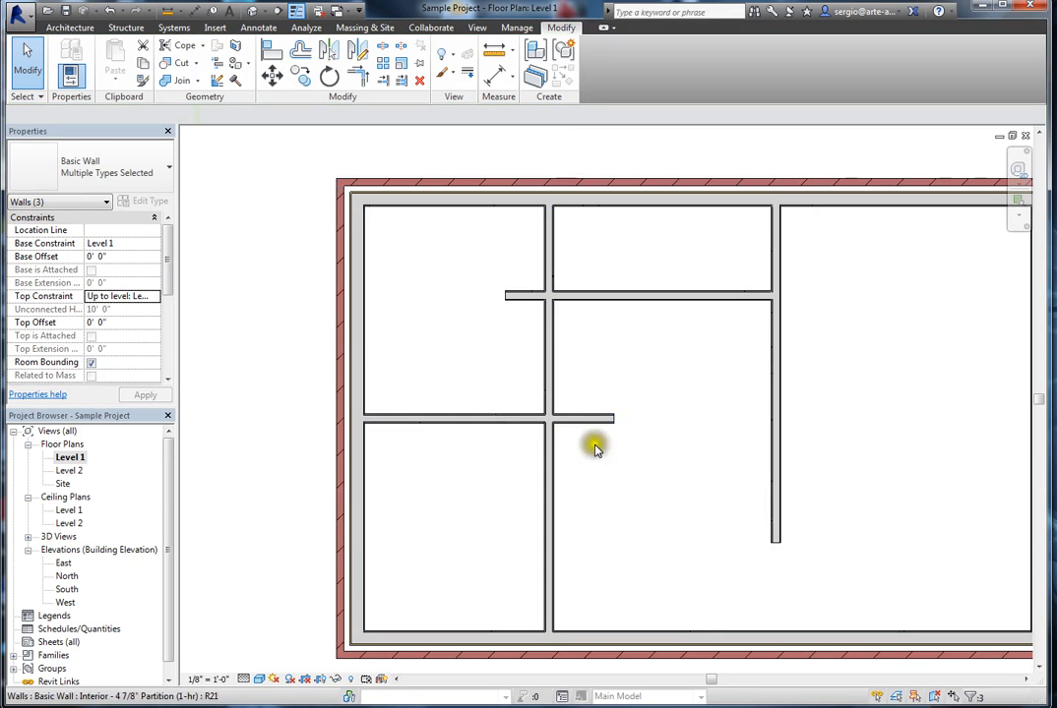
Crossing-select the four partitions and left exterior wall, clear them, then window-select only the two horizontal partitions and clear that selection
drag(825, 252, 357, 452)
key(Escape)
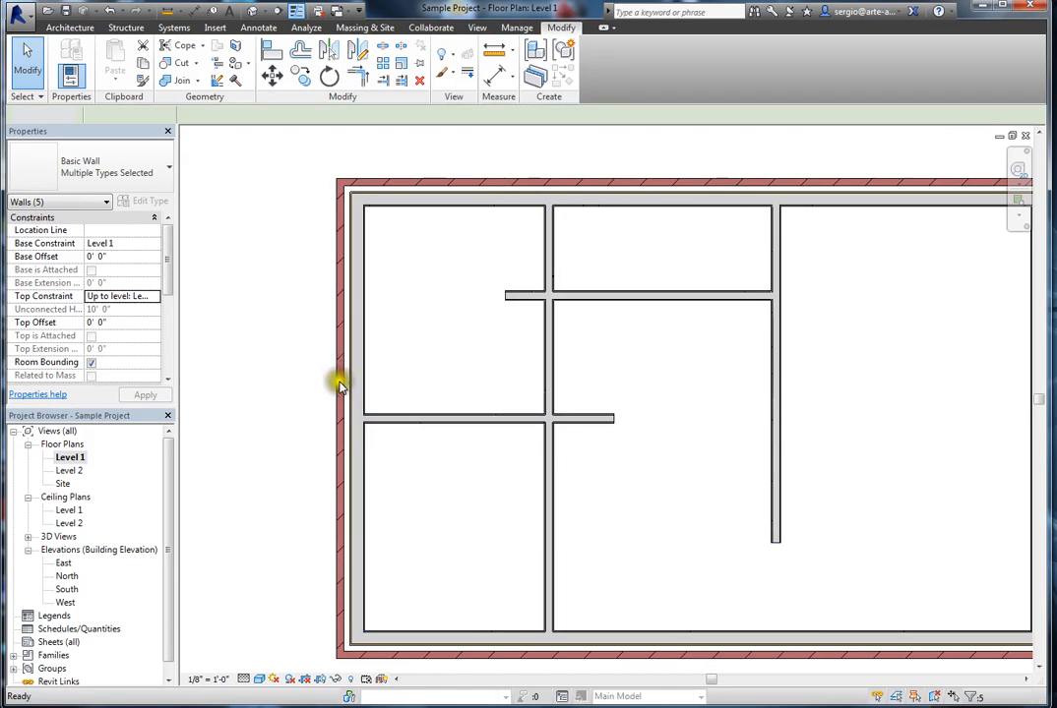
drag(281, 290, 814, 569)
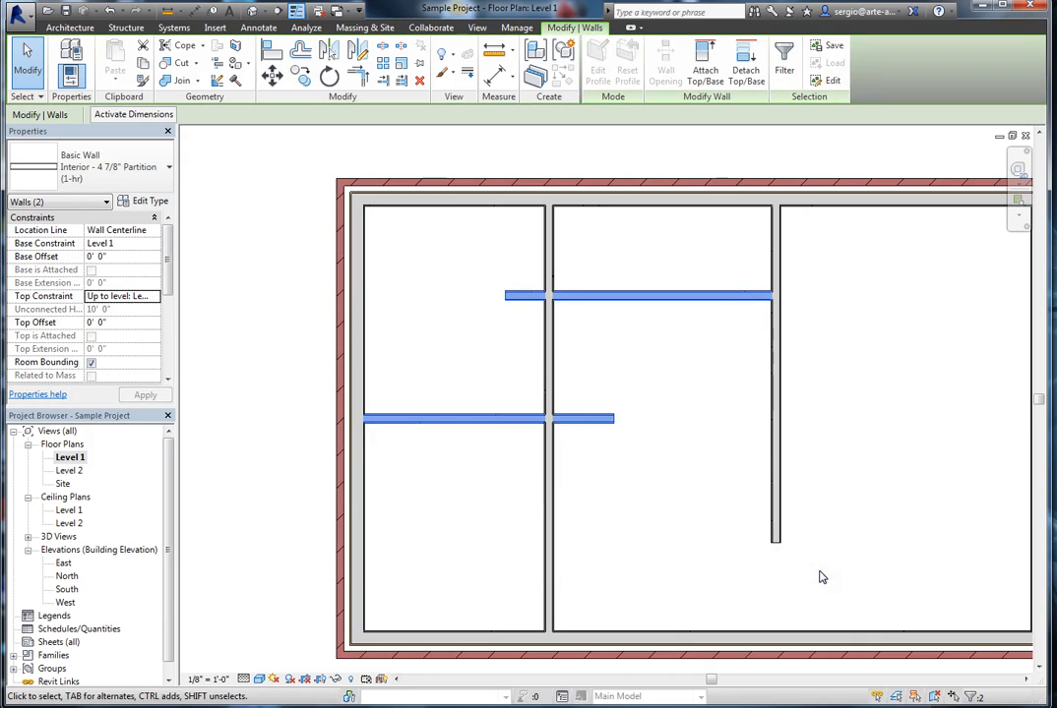
key(Escape)
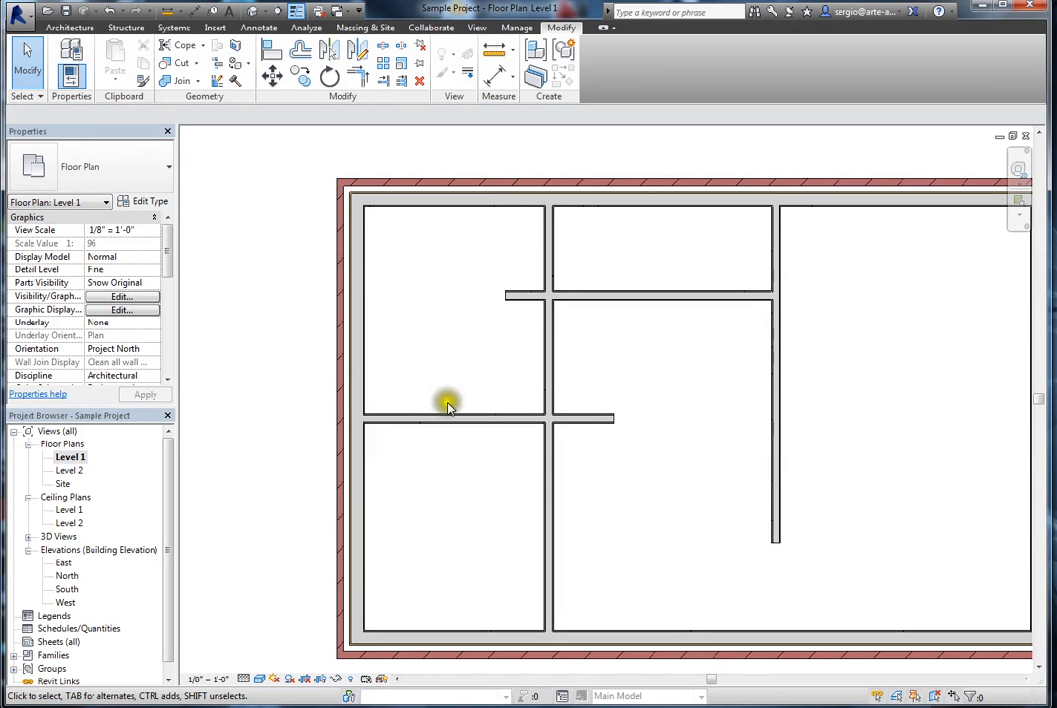
Window-select all walls of the whole floor plan at once and clear the selection
scroll(437, 399, down, 3)
scroll(748, 455, up, 1)
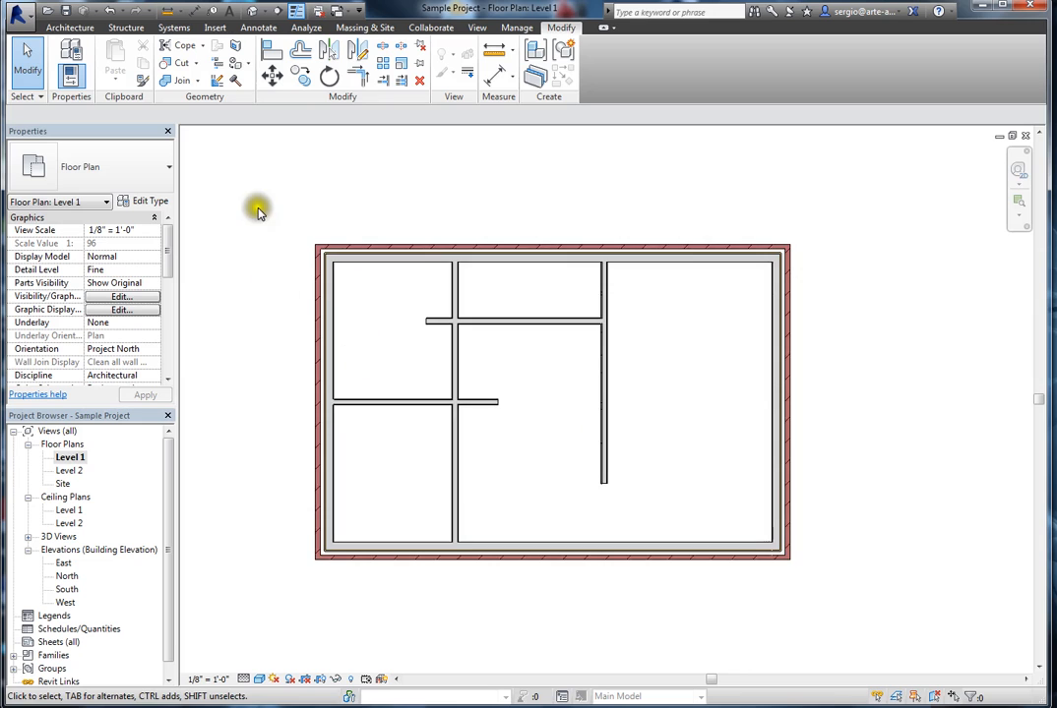
drag(272, 193, 822, 602)
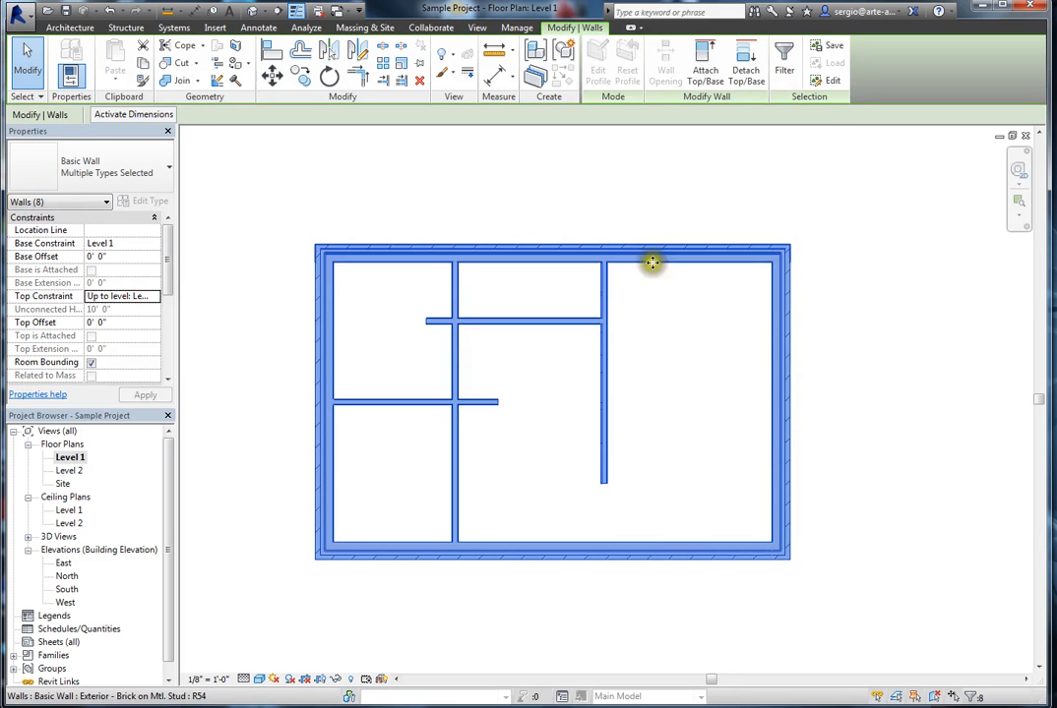
click(623, 382)
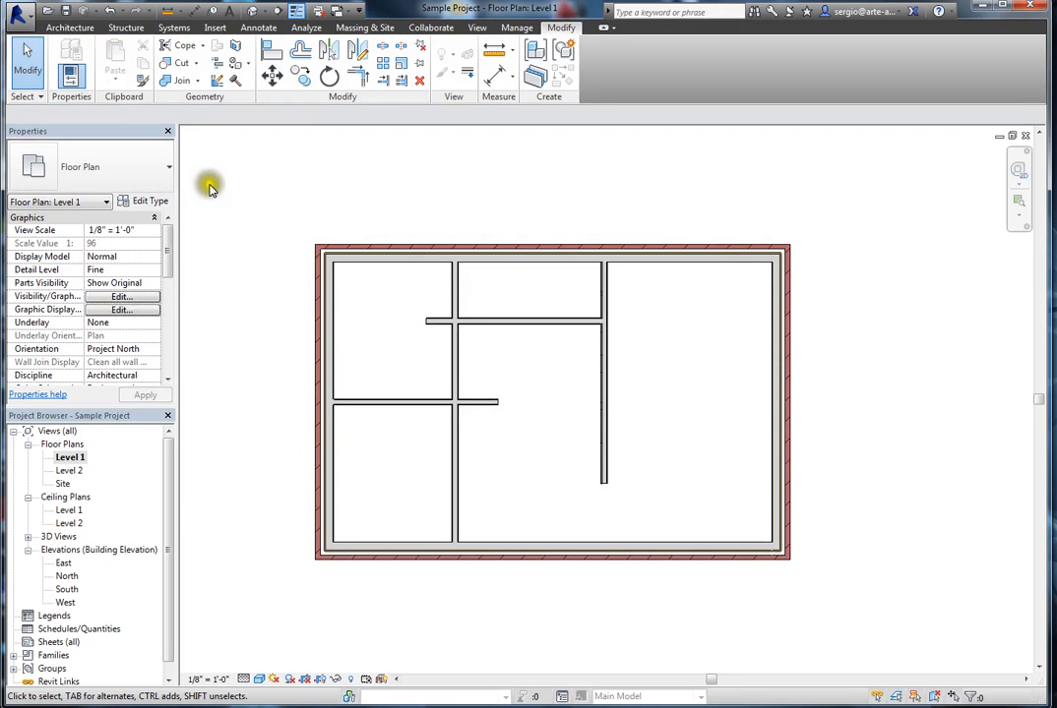
Place four Fixed 36" x 48" windows: two in the upper exterior wall, one in the left and one in the right exterior wall
key(w)
key(n)
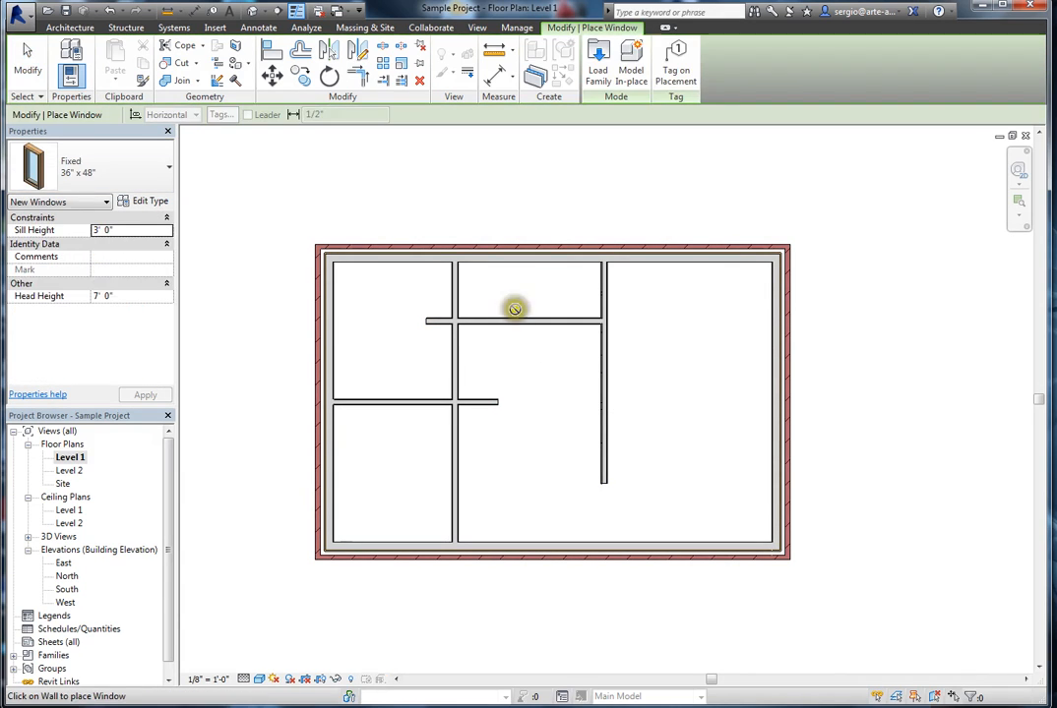
click(529, 254)
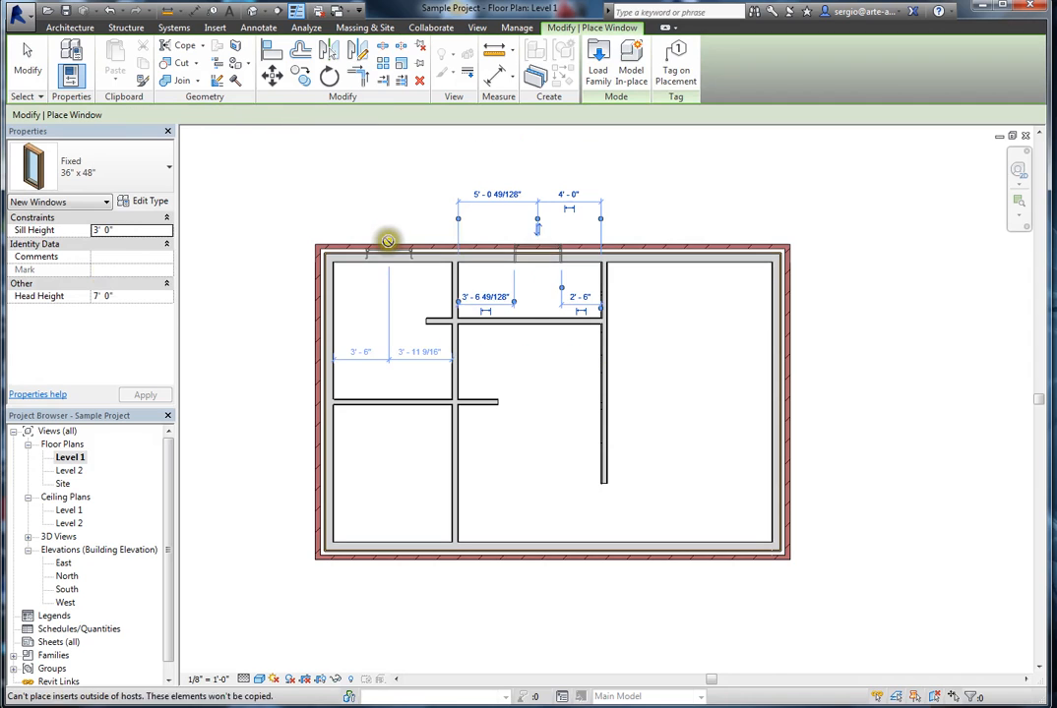
click(392, 253)
click(332, 468)
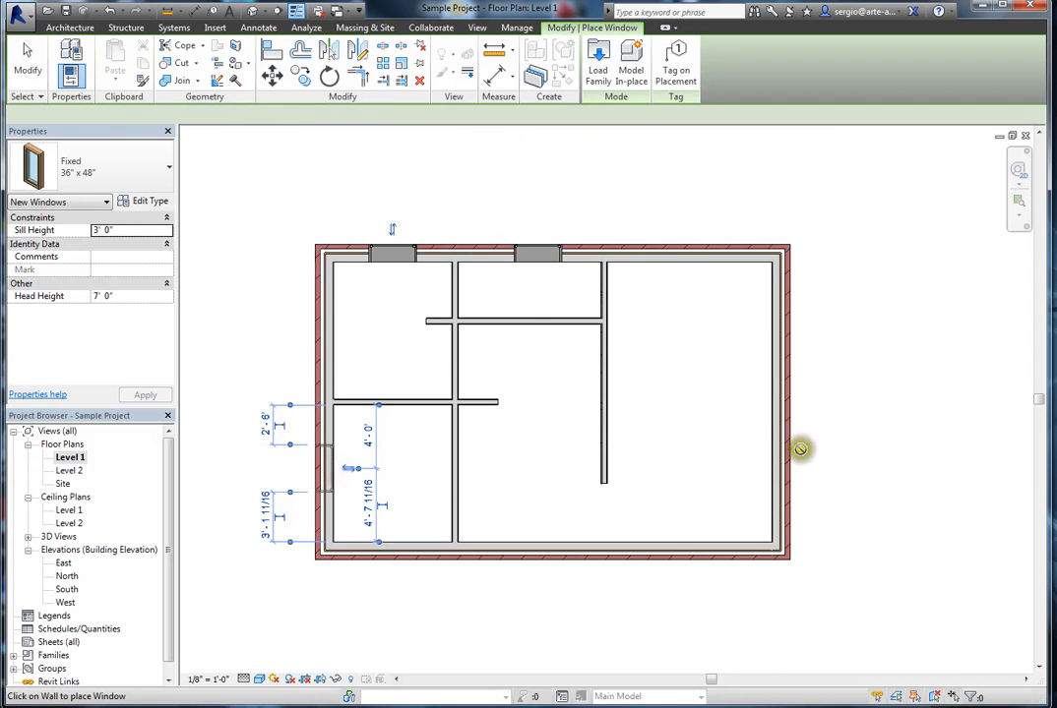
click(790, 445)
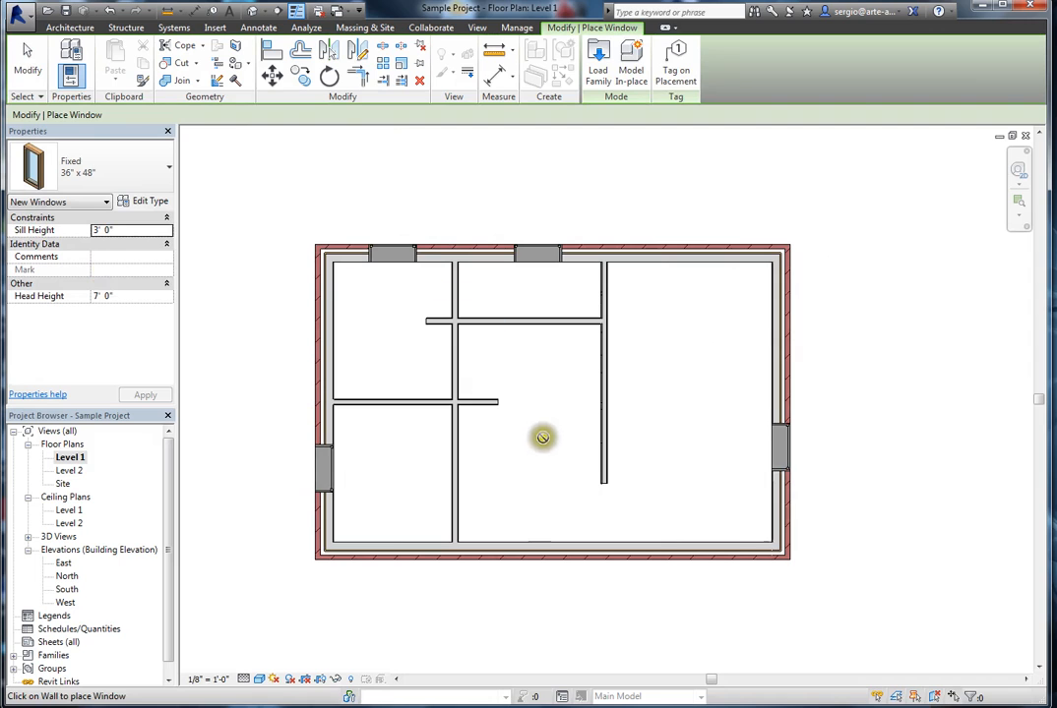
key(Escape)
key(Escape)
Place four Single-Flush 36" x 84" doors in the upper and lower exterior walls, the long vertical partition and the lower horizontal partition
key(d)
key(r)
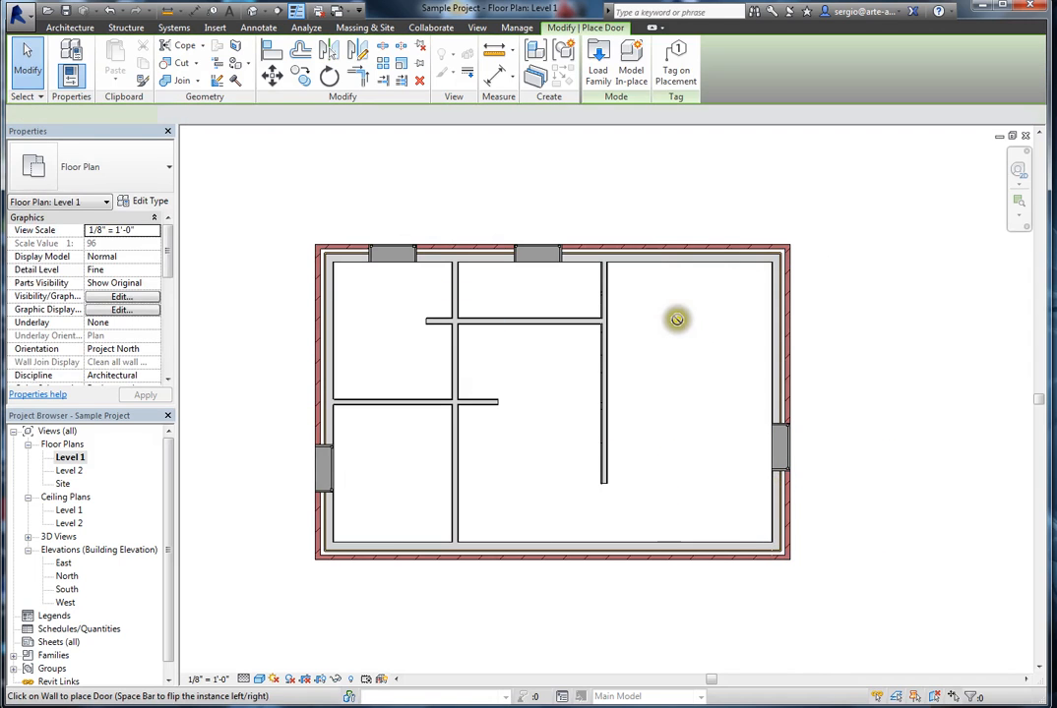
click(677, 259)
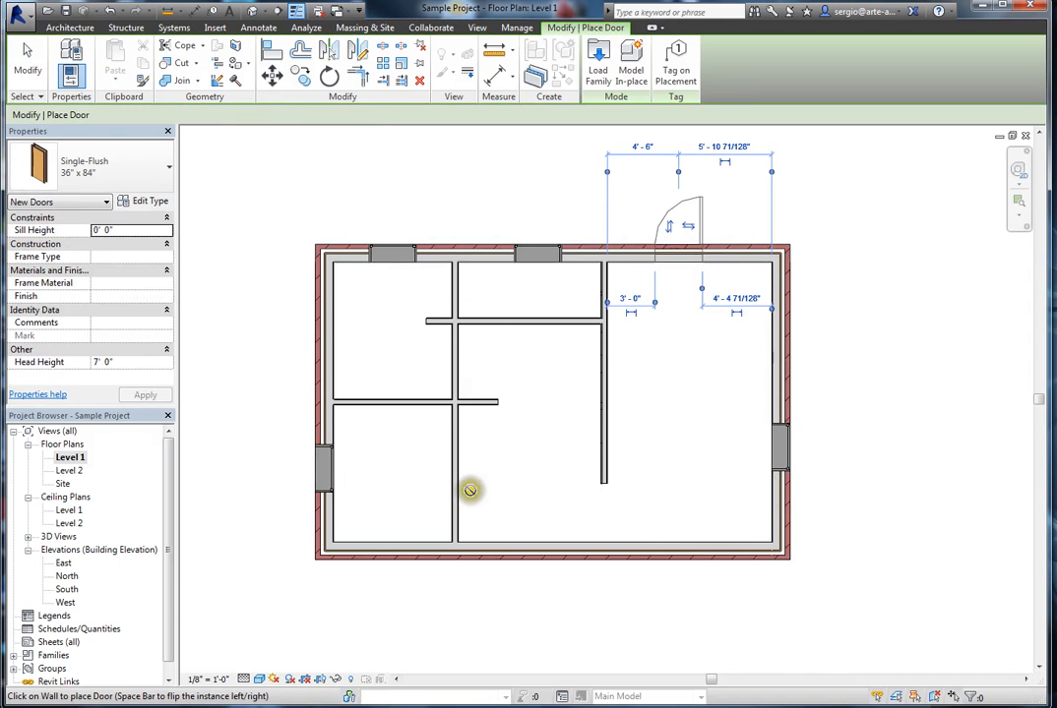
click(457, 531)
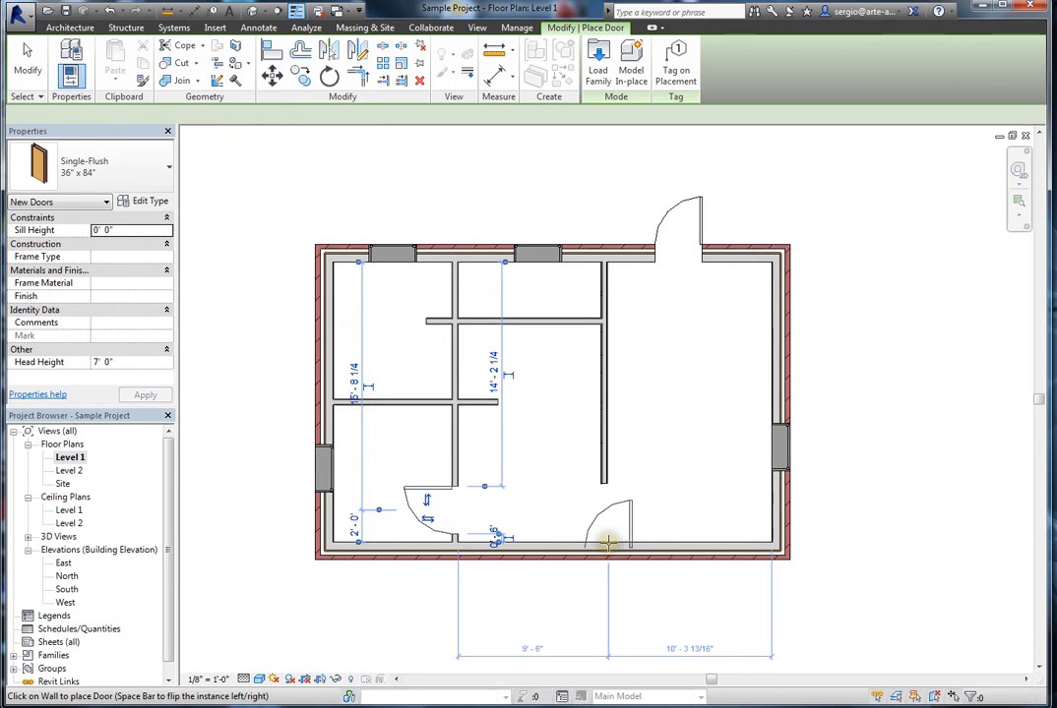
click(608, 541)
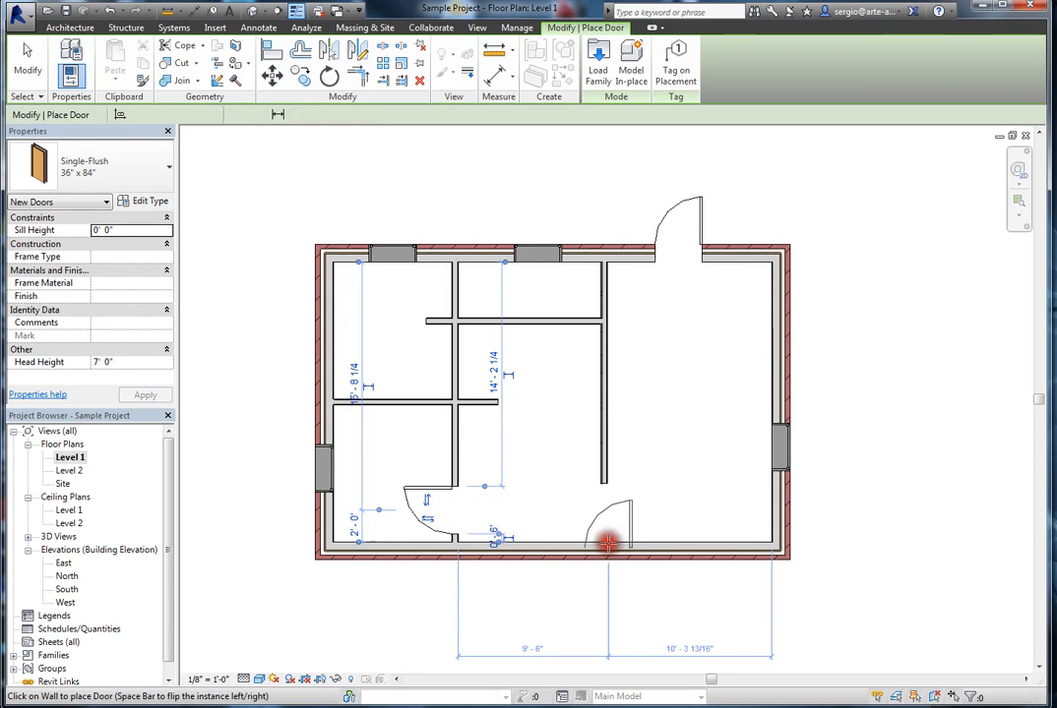
click(405, 398)
key(Escape)
key(Escape)
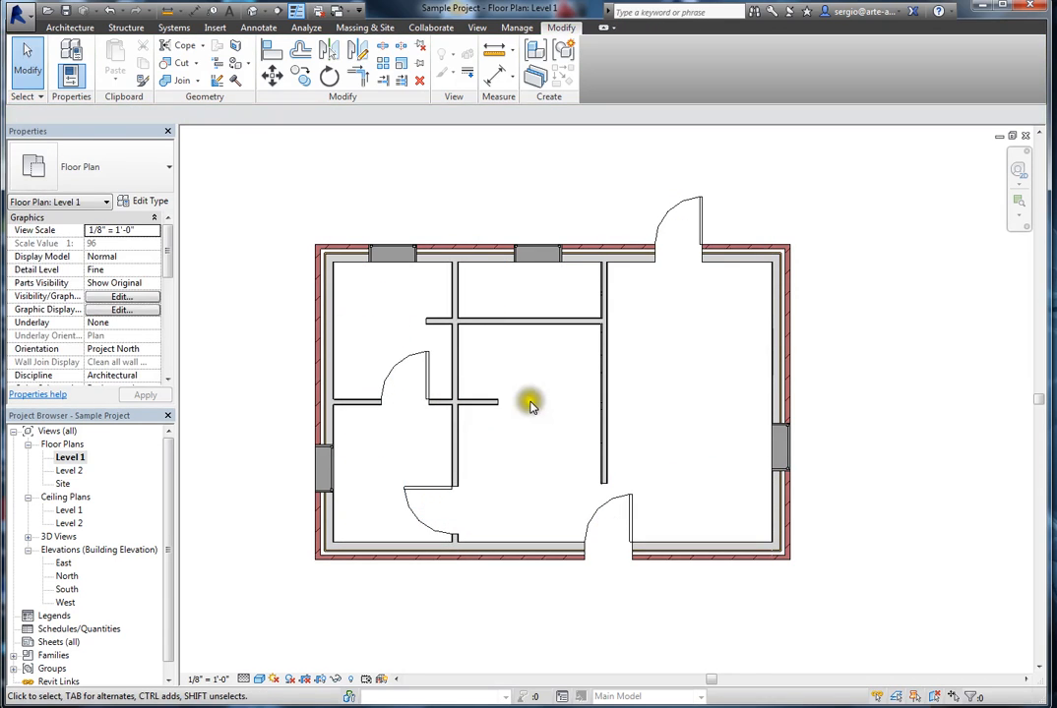
Add the four interior partitions and the right and lower exterior walls one by one to a single selection, then clear it
click(557, 399)
click(479, 402)
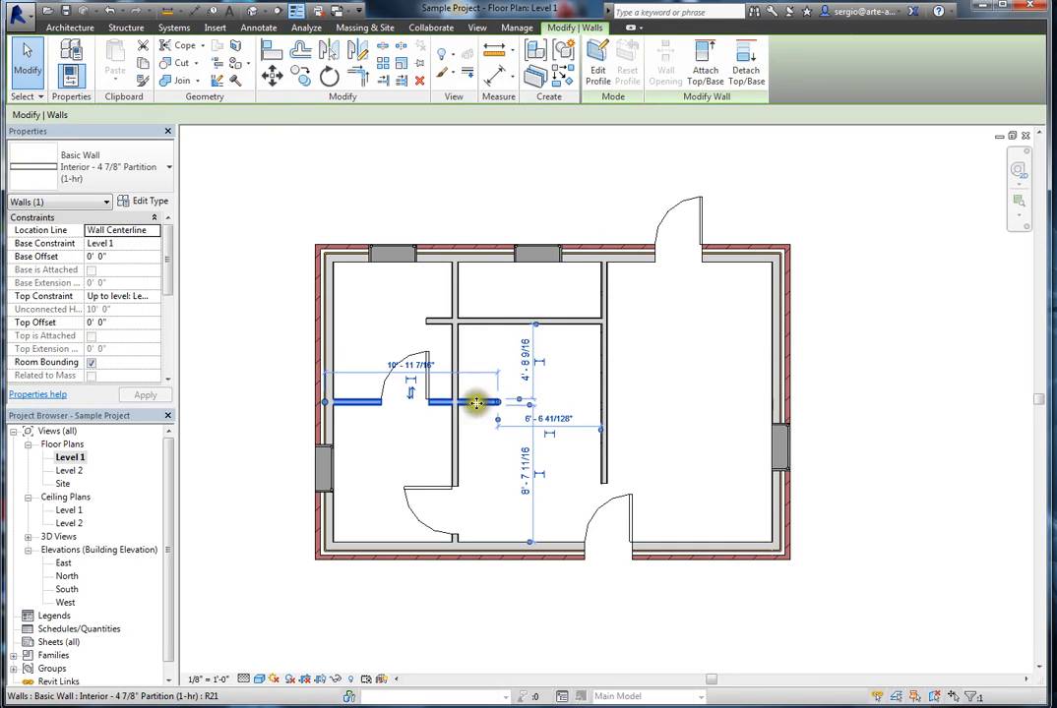
ctrl+click(546, 324)
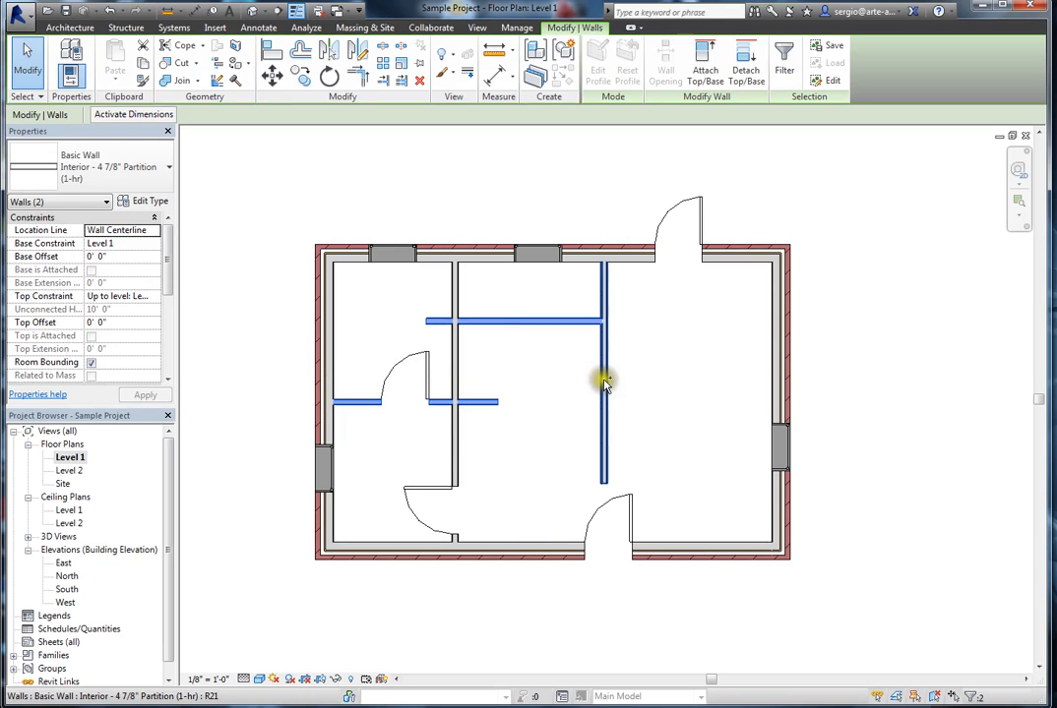
ctrl+click(604, 378)
ctrl+click(454, 450)
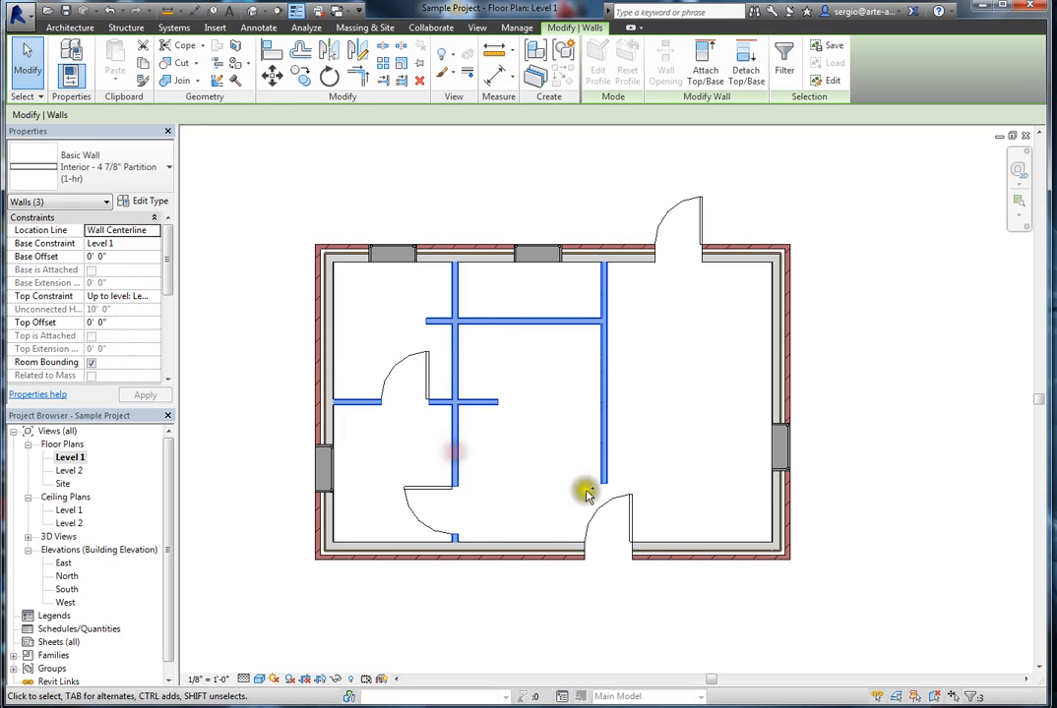
ctrl+click(788, 510)
ctrl+click(691, 549)
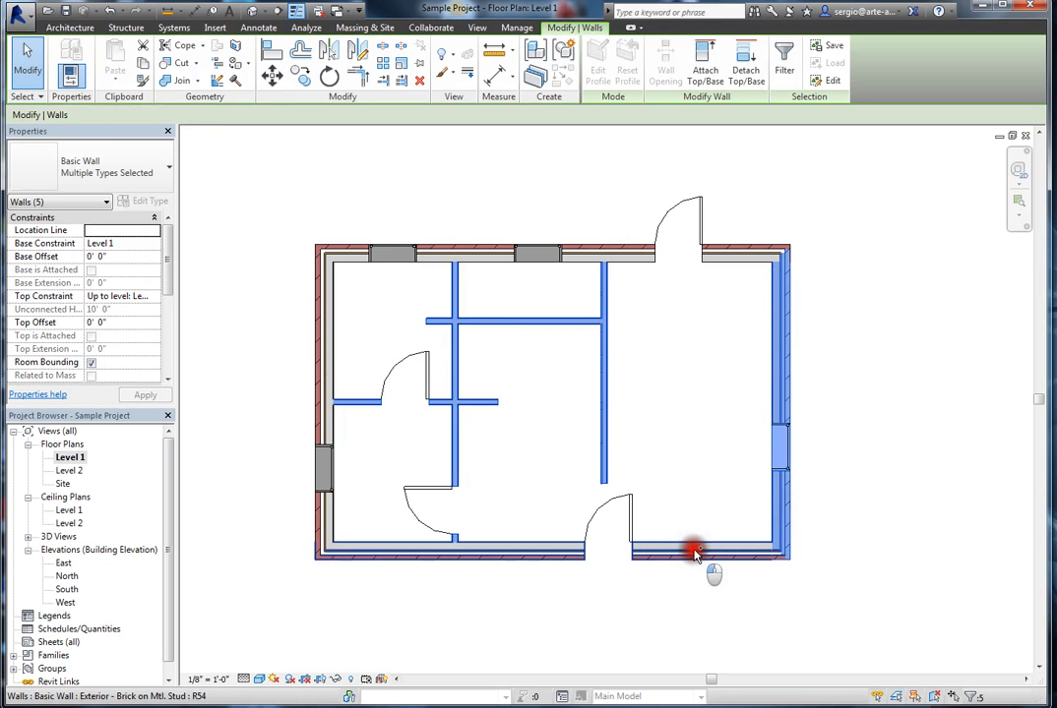
click(371, 436)
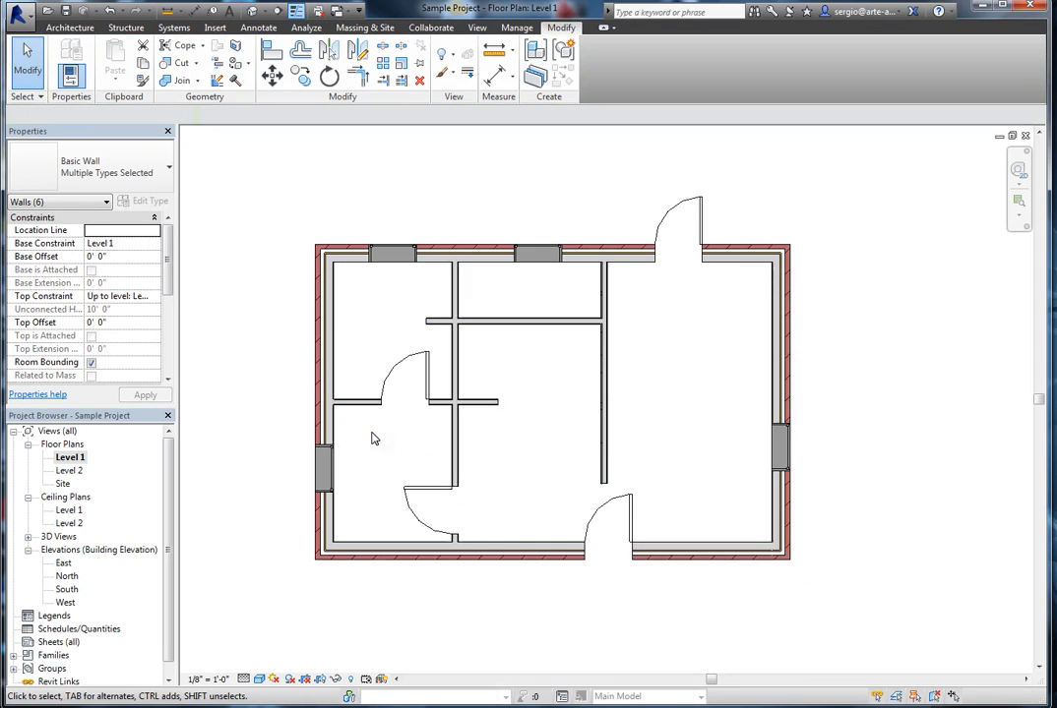
Window-select the entire floor plan, filter the selection down to walls by excluding doors and windows, and clear it
drag(258, 147, 866, 628)
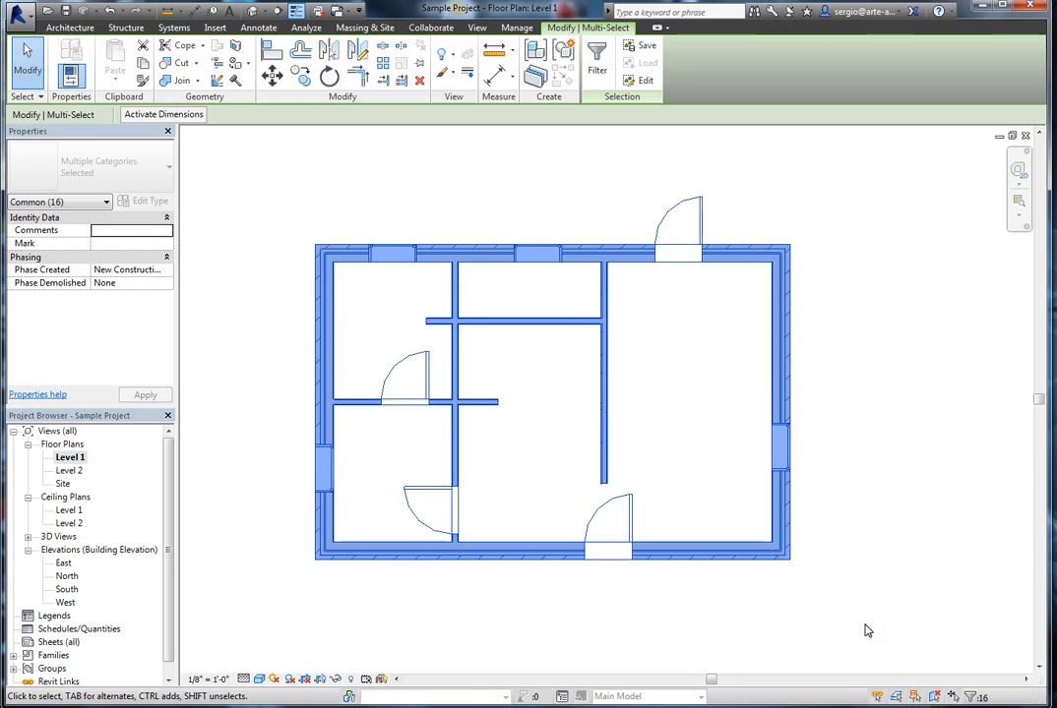
click(598, 58)
drag(550, 232, 879, 232)
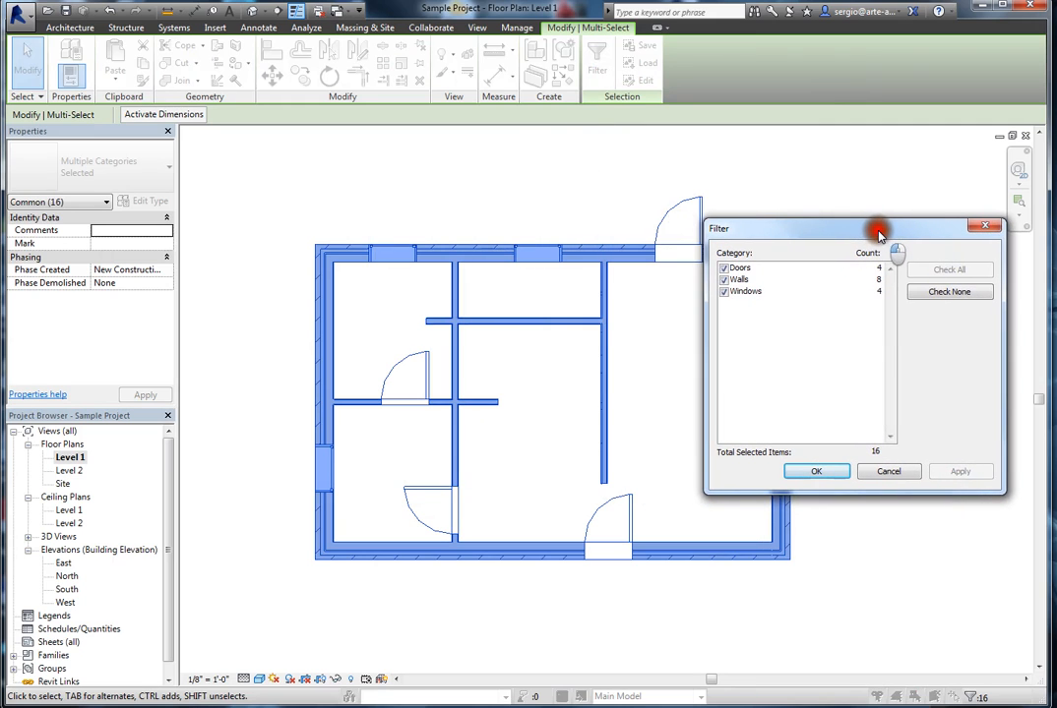
click(725, 269)
click(725, 292)
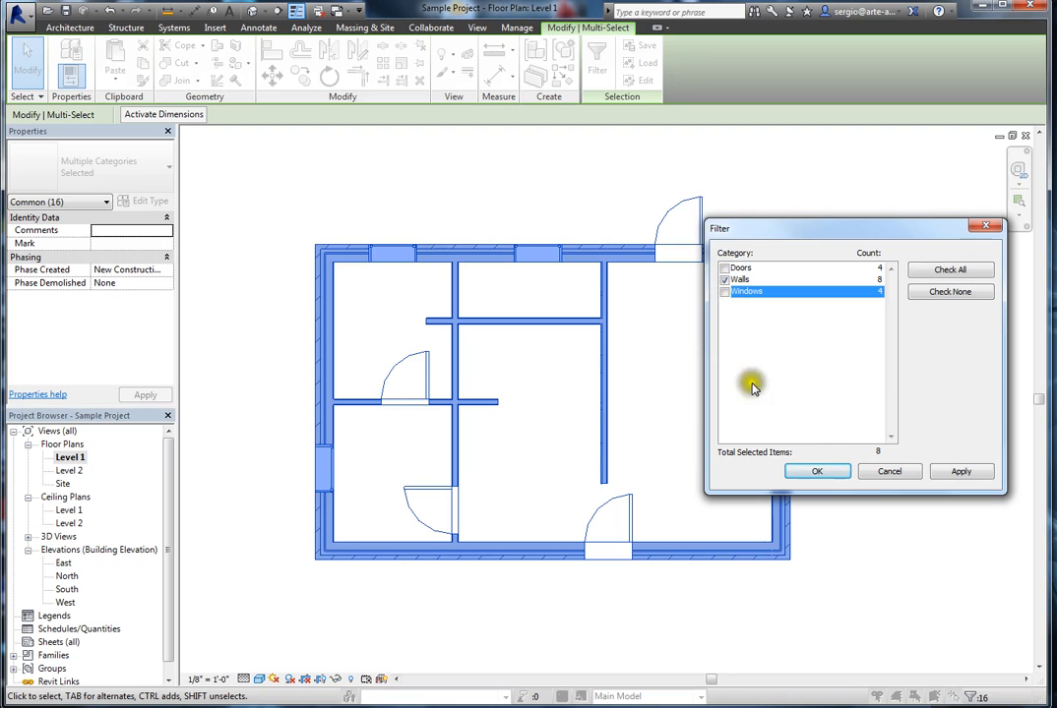
click(818, 472)
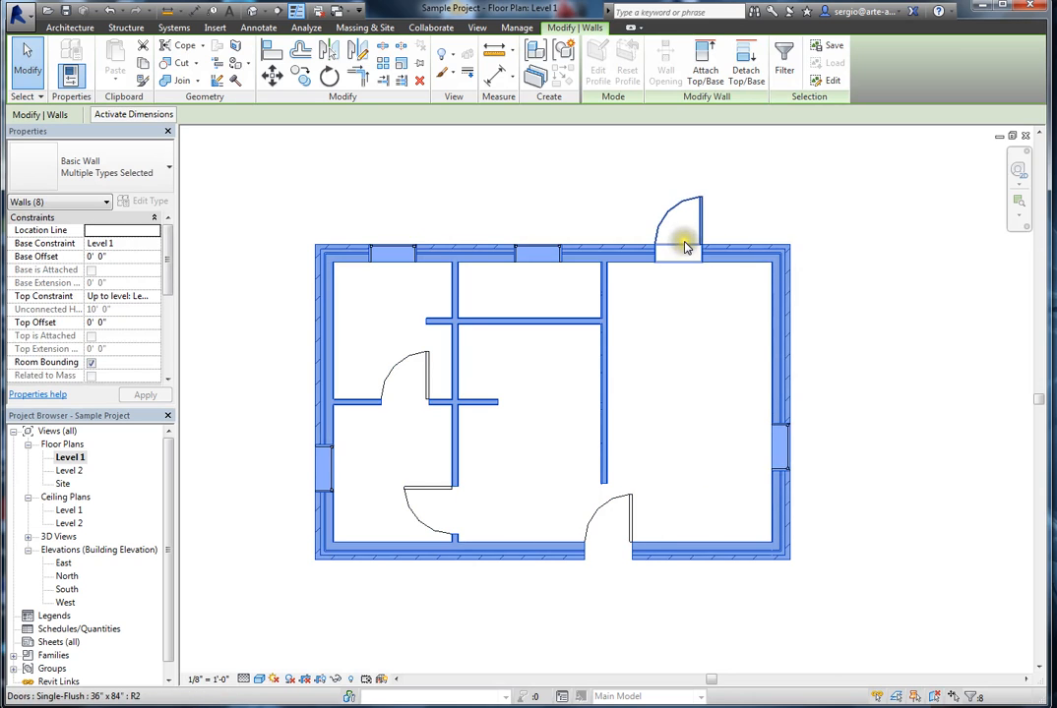
click(721, 370)
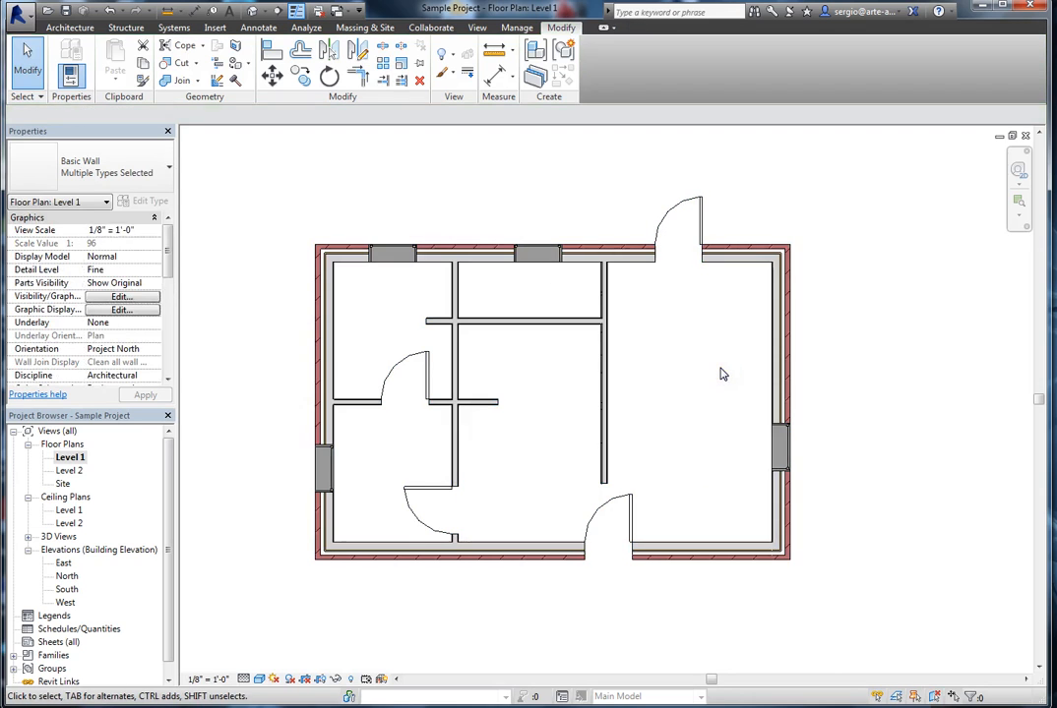
Select everything in the floor plan with a crossing window, filter the selection to windows only, and delete those windows
drag(816, 173, 290, 572)
click(597, 59)
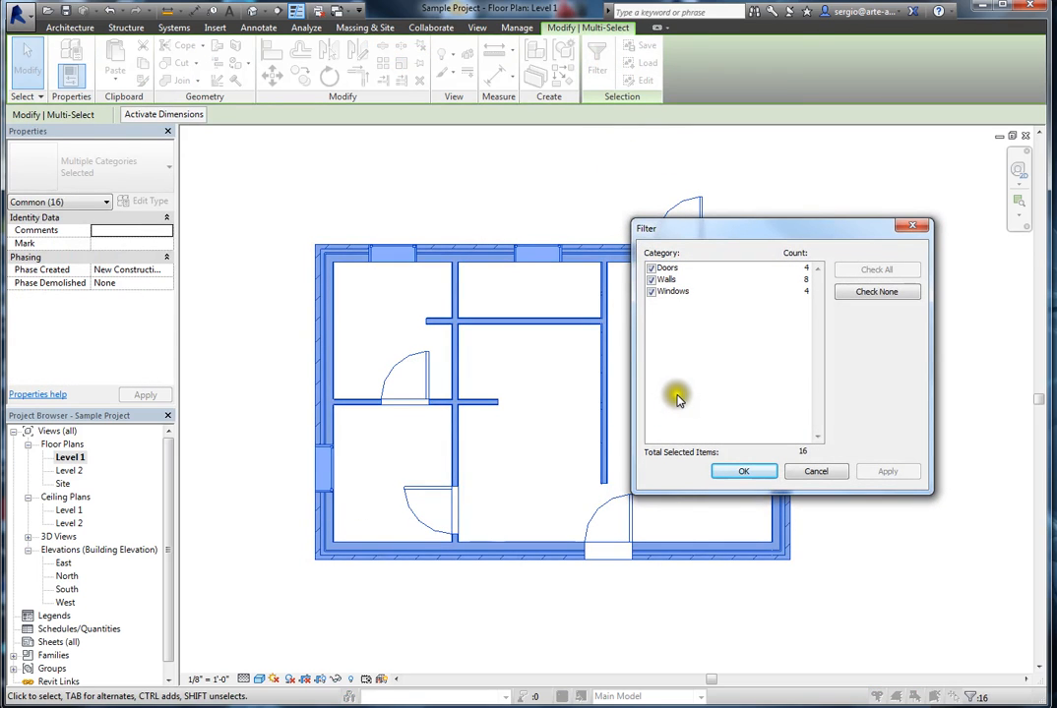
click(650, 280)
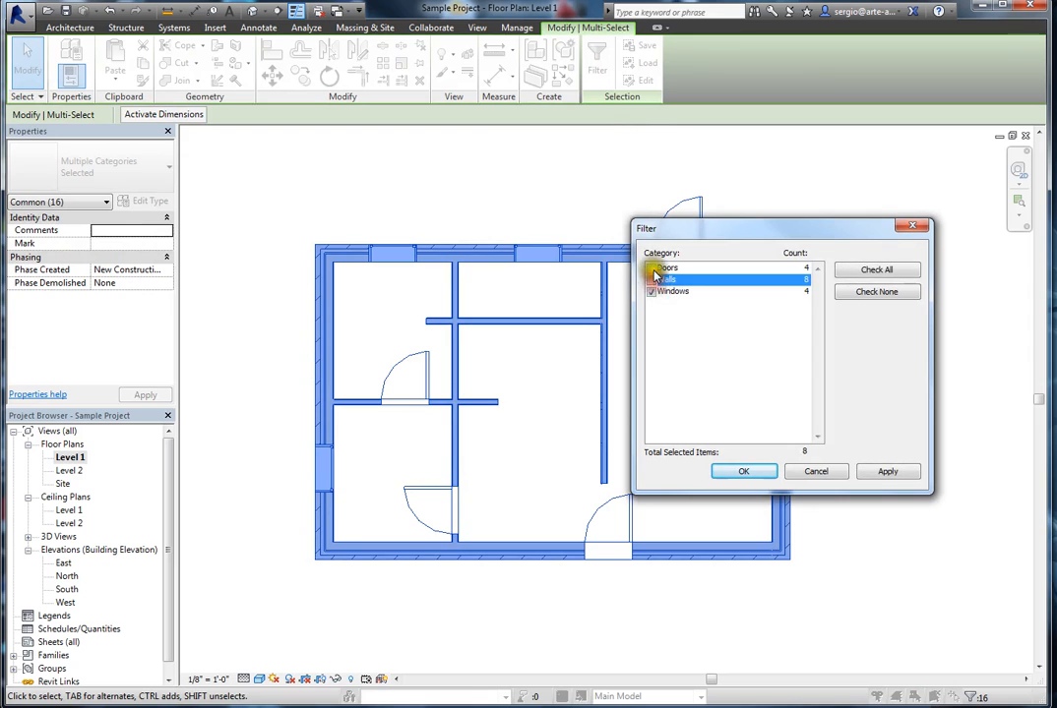
click(650, 267)
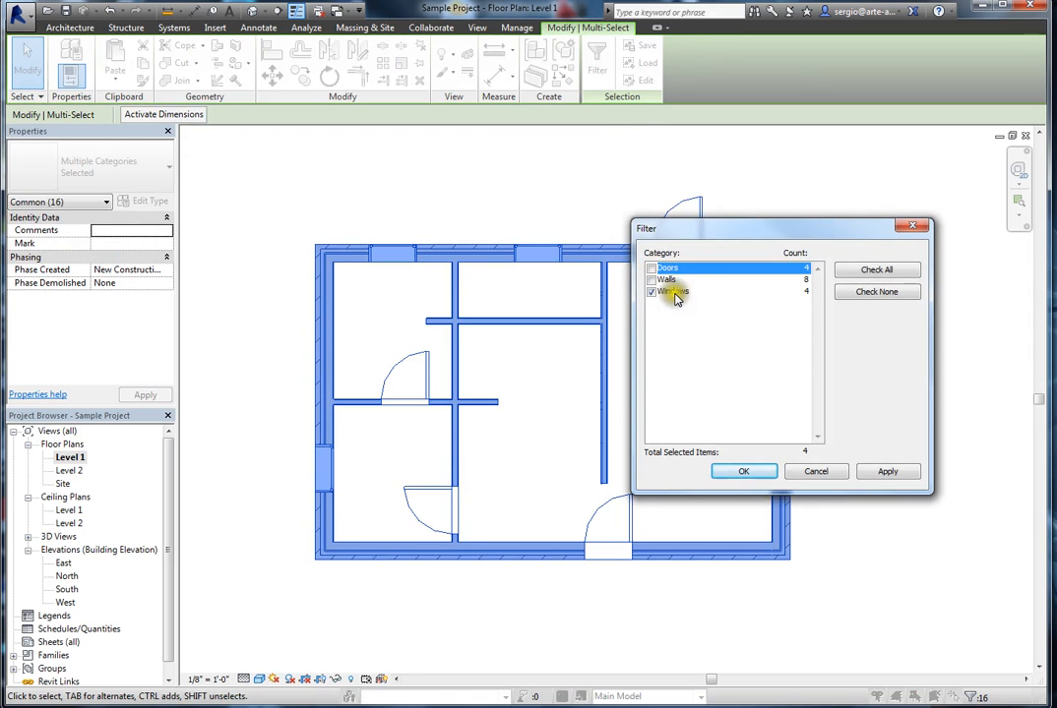
click(741, 472)
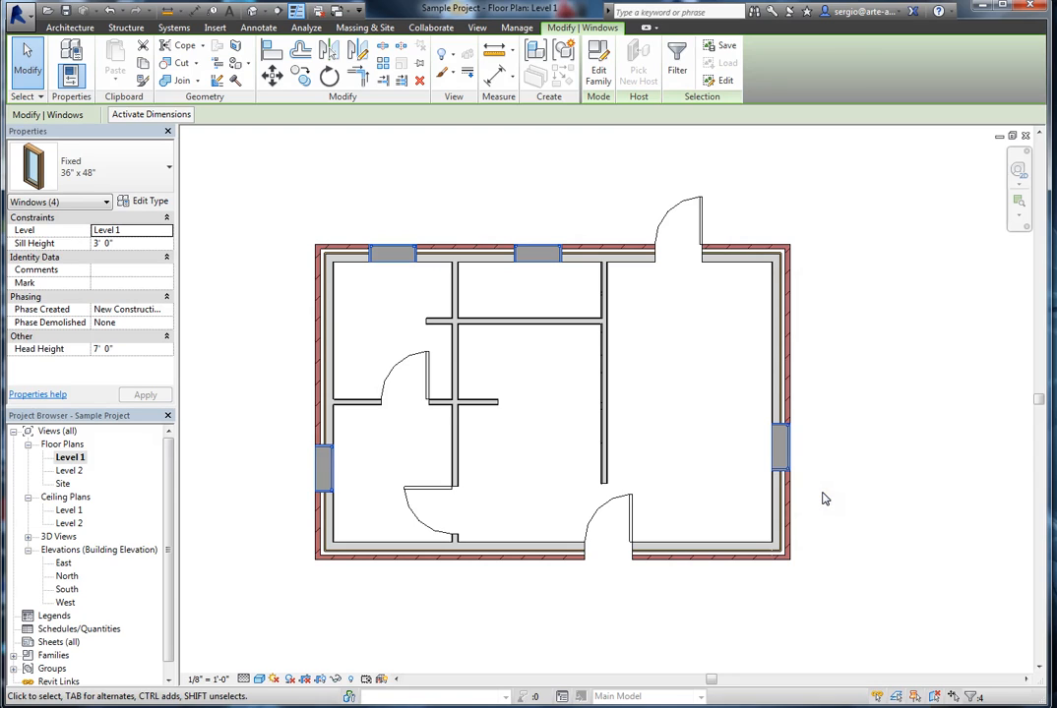
key(Escape)
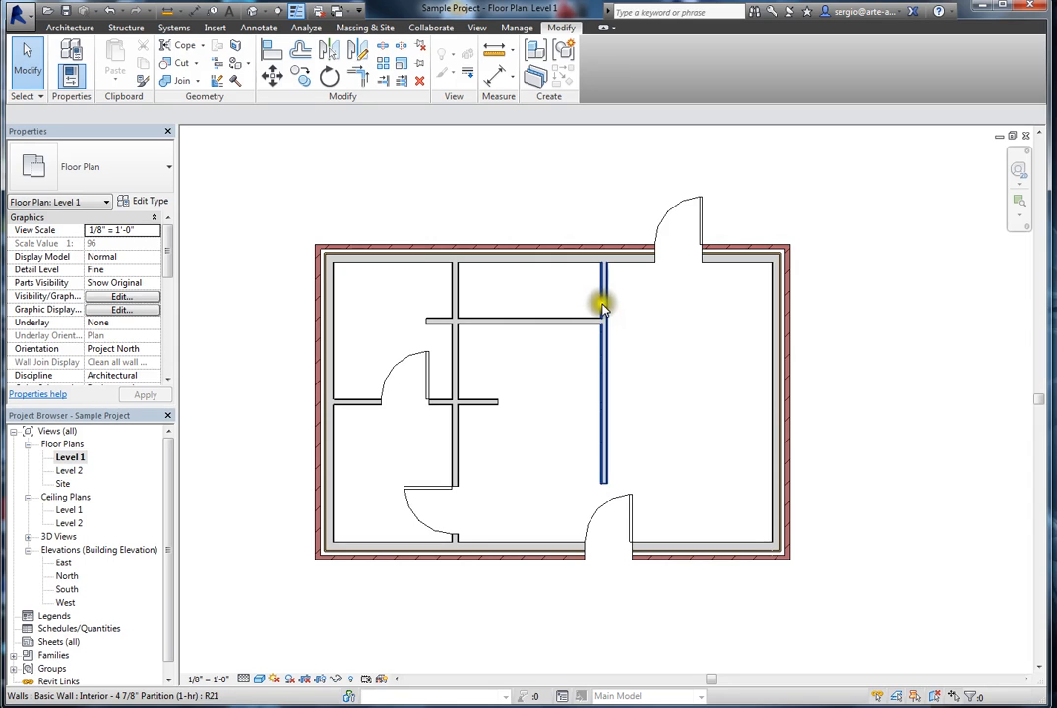
Draw a horizontal Interior - 4 7/8" Partition (1-hr) wall about 8' 6" long inward from the right exterior wall and shift it slightly downward
key(w)
key(a)
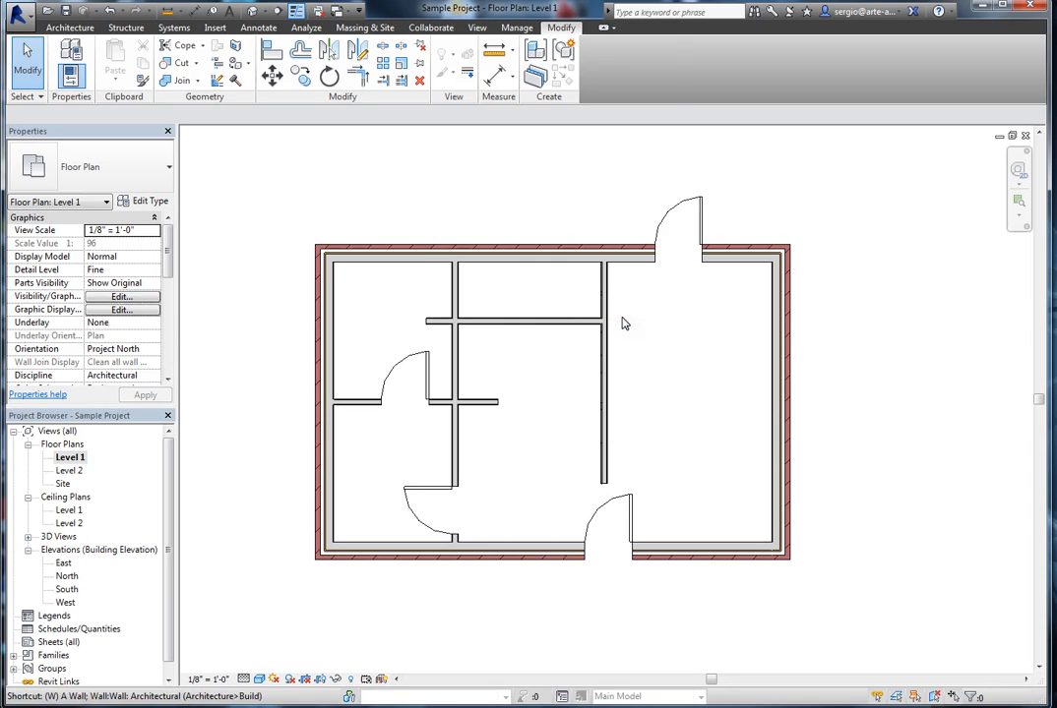
click(771, 405)
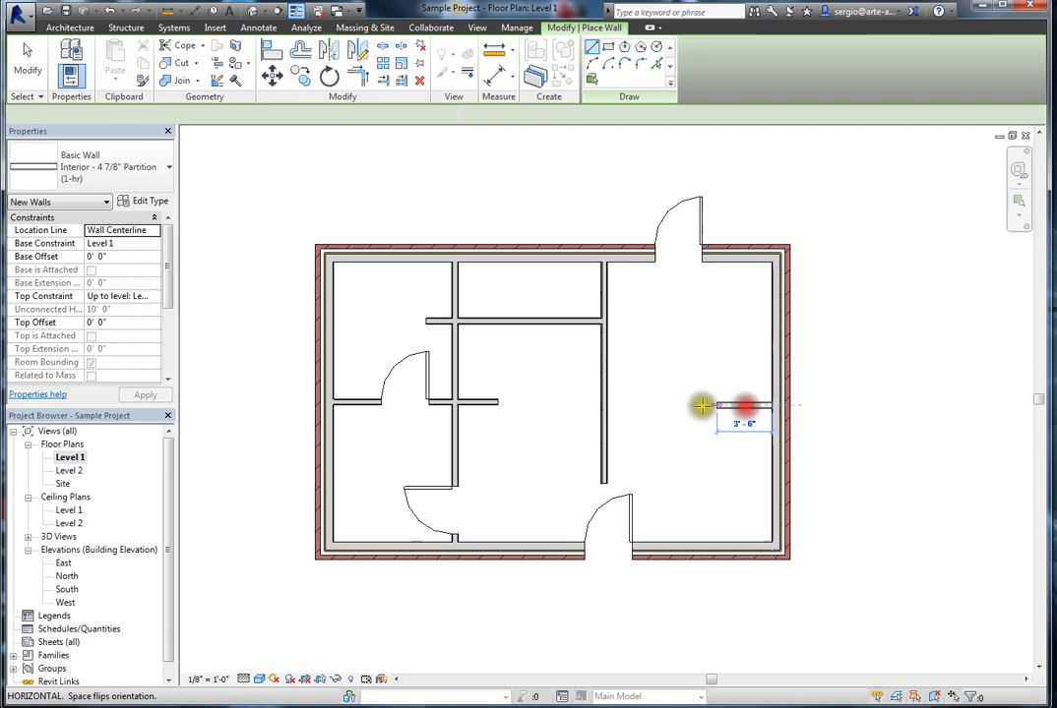
click(645, 406)
key(Escape)
key(Escape)
drag(713, 412, 702, 429)
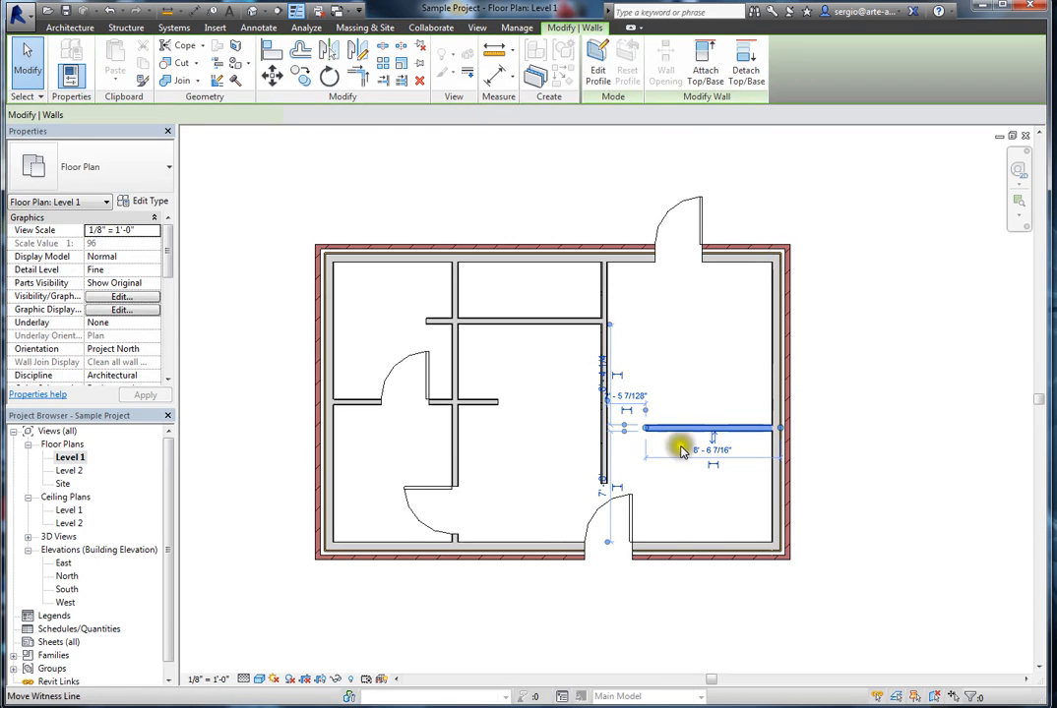
click(695, 498)
Examine the temporary dimensions of the right-hand vertical partition and the new horizontal partition, and clear the selection
click(604, 417)
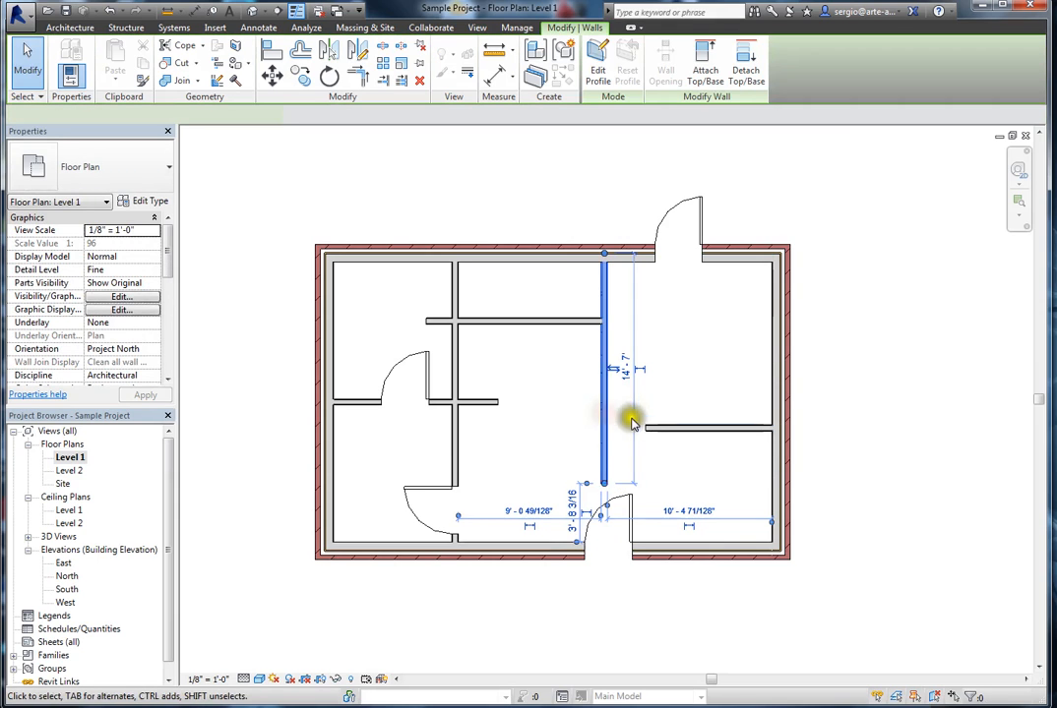
click(693, 431)
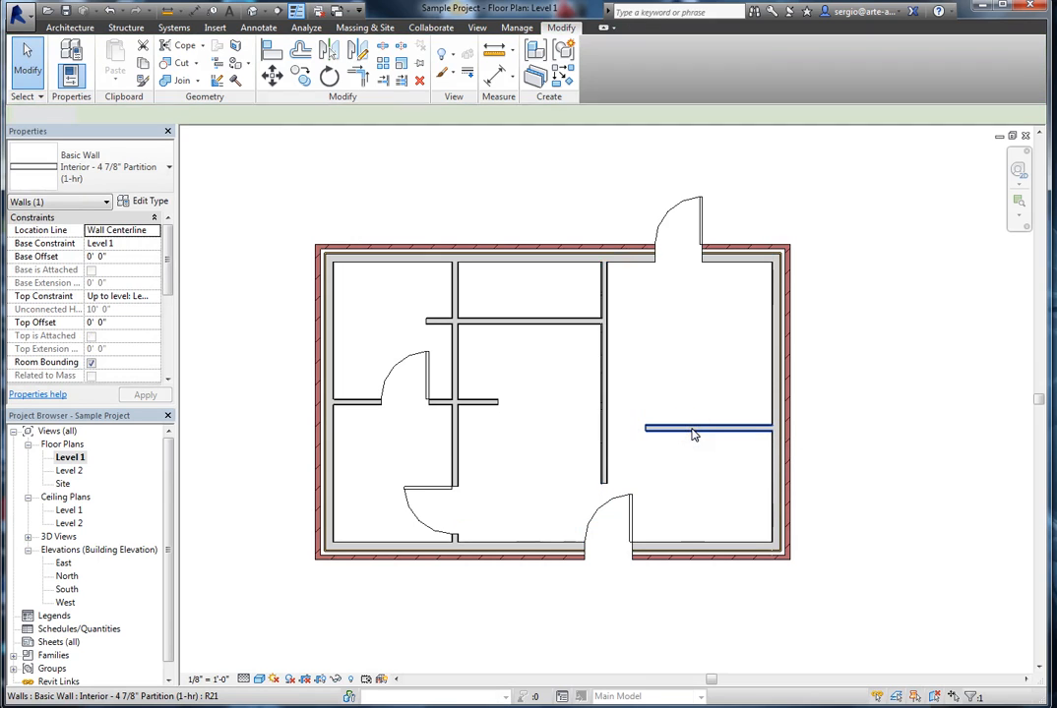
scroll(692, 437, up, 2)
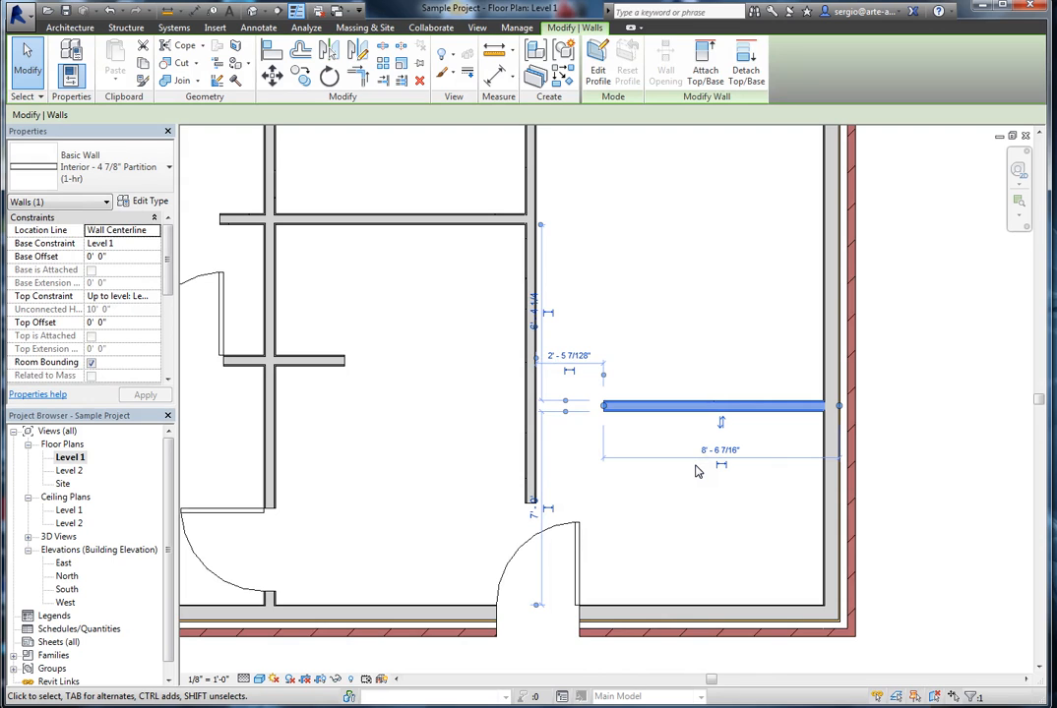
click(714, 346)
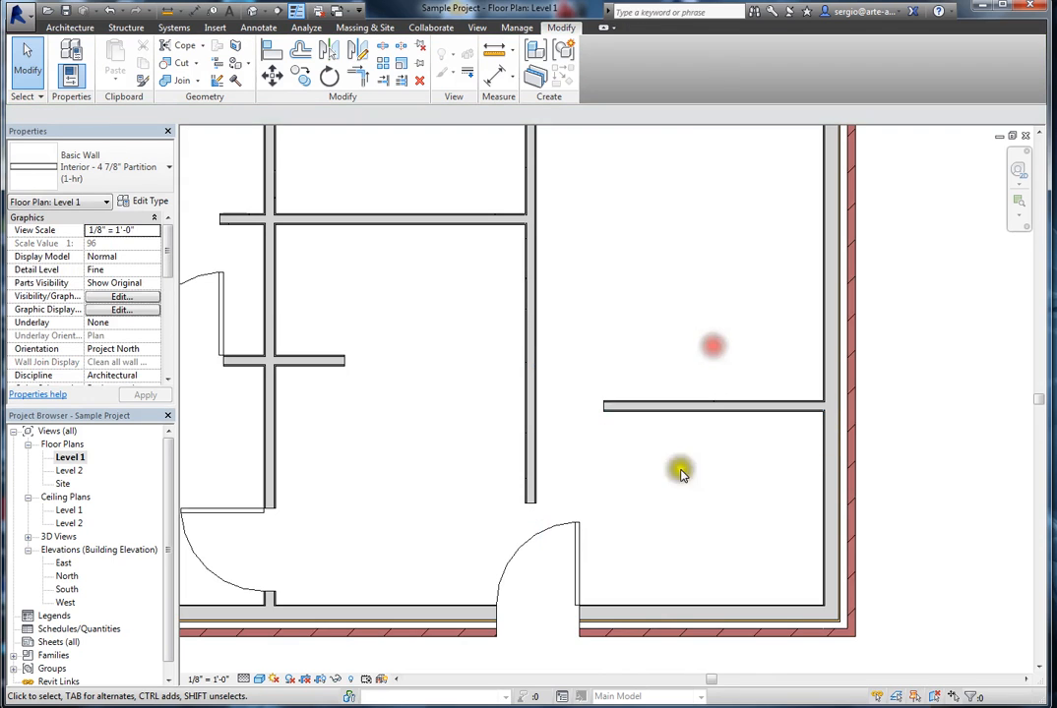
Examine the left vertical partition's temporary dimensions where they meet the exterior walls near the lower-left corner, and clear the selection
scroll(648, 506, down, 3)
scroll(354, 342, down, 1)
scroll(354, 342, up, 2)
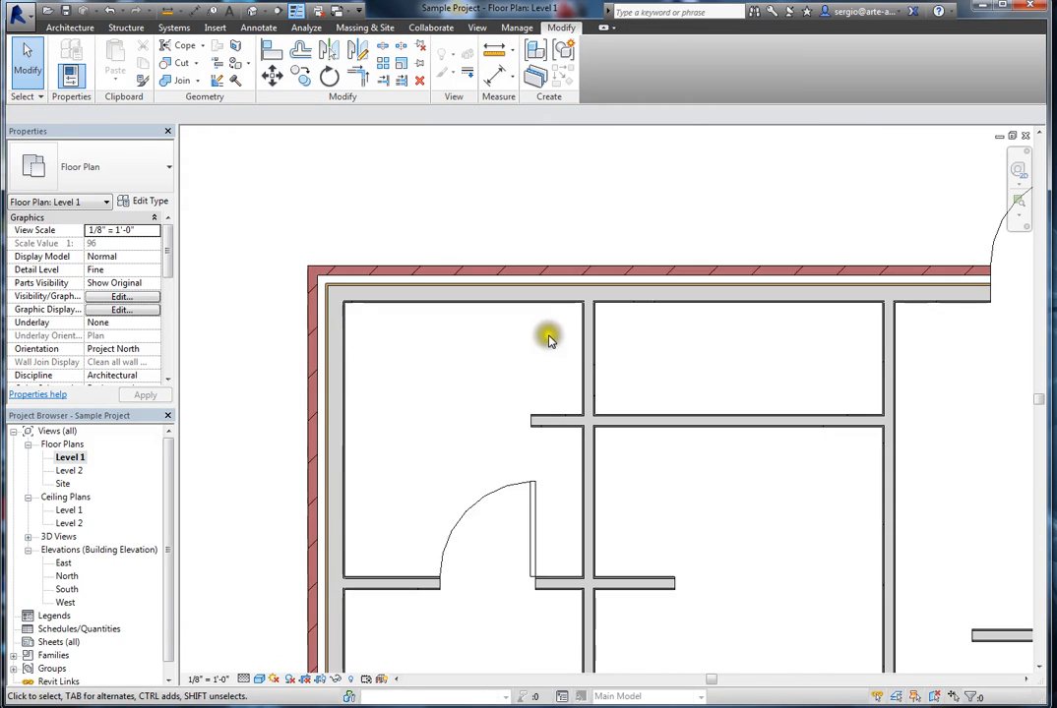
scroll(561, 335, up, 1)
click(589, 340)
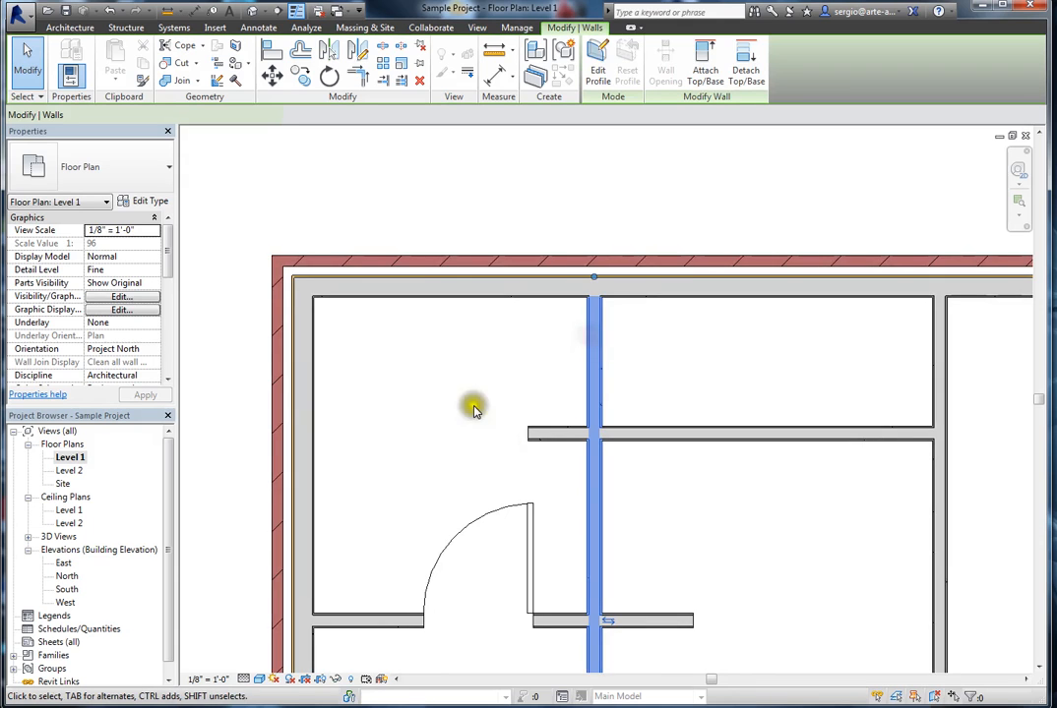
scroll(431, 358, down, 3)
scroll(416, 539, up, 2)
scroll(415, 539, up, 1)
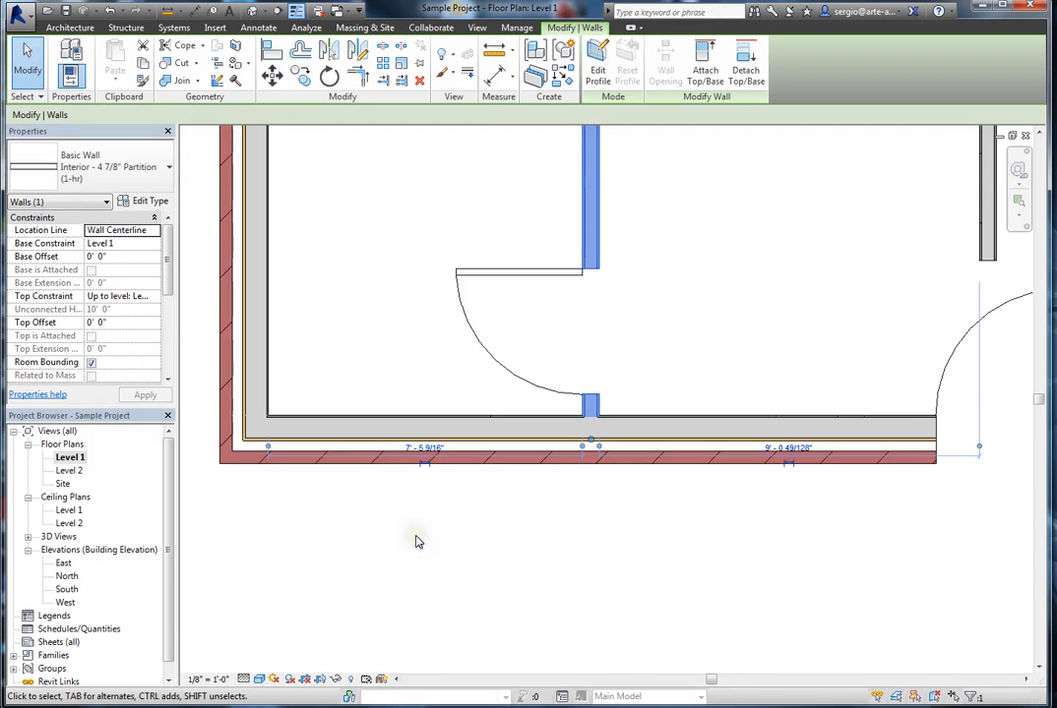
scroll(280, 486, up, 1)
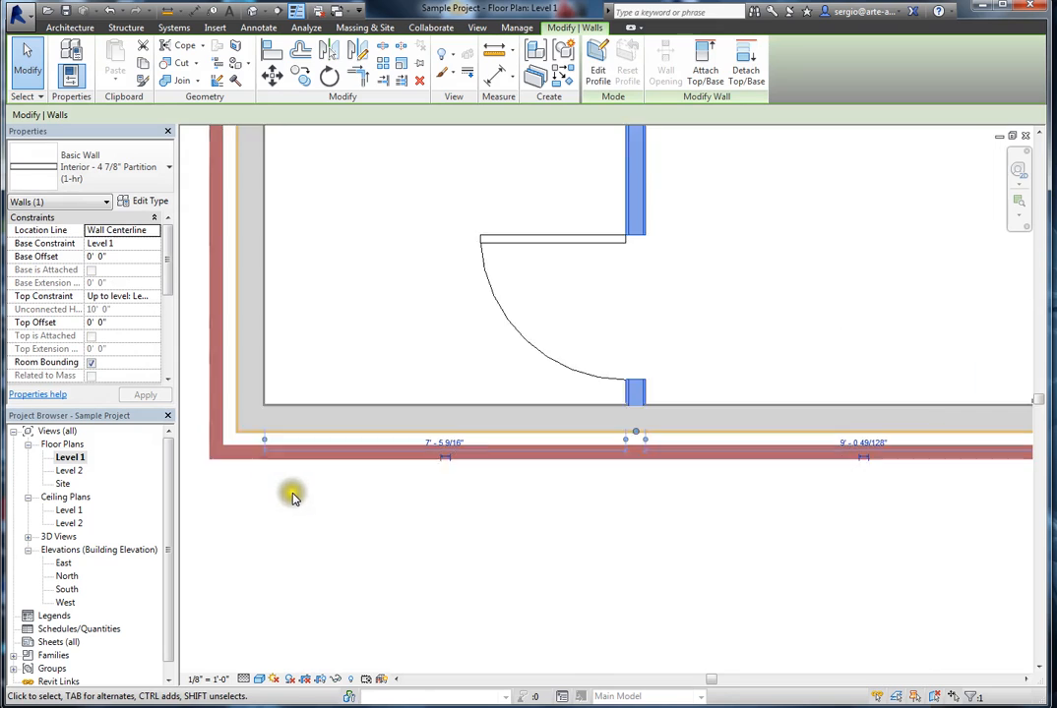
scroll(309, 493, down, 2)
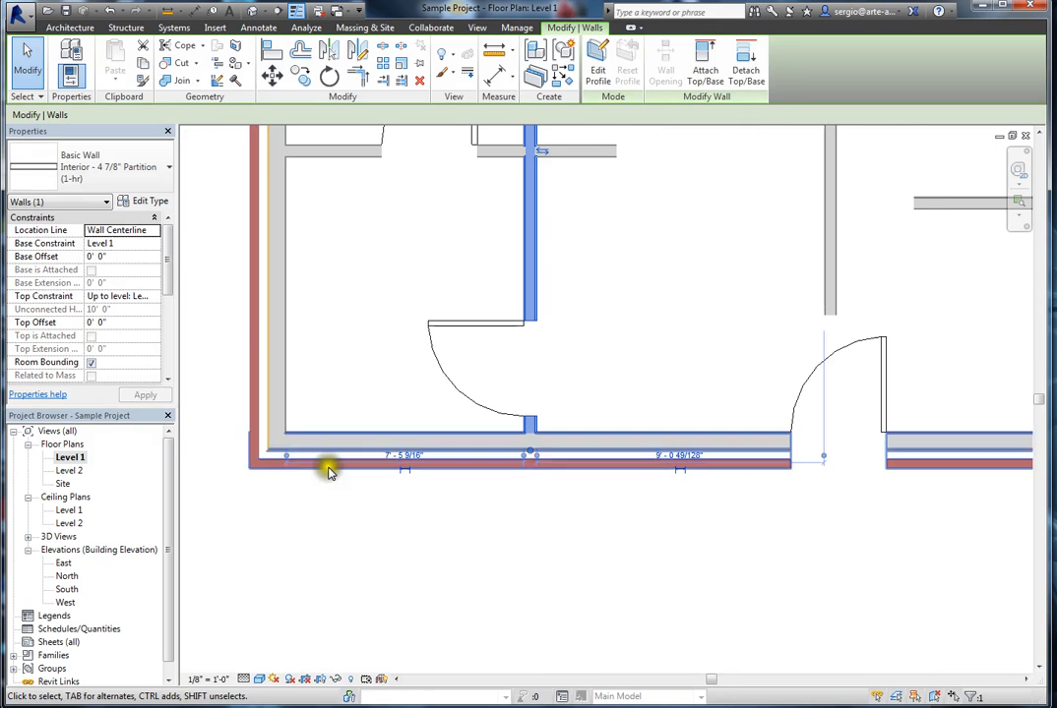
scroll(288, 473, up, 2)
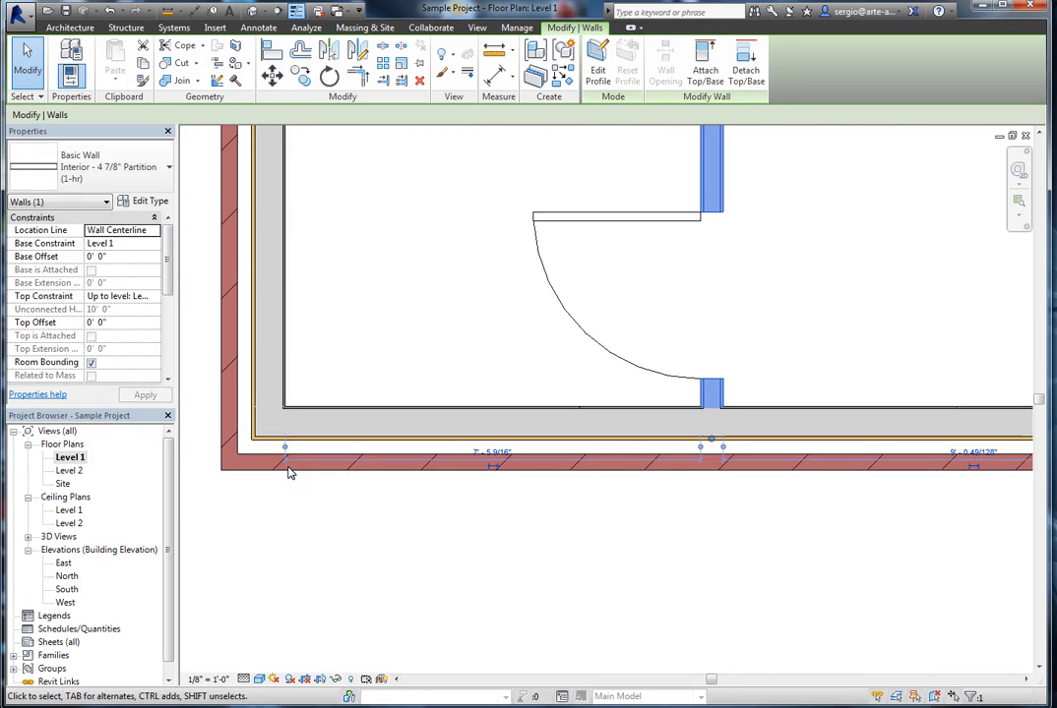
scroll(339, 531, down, 3)
click(358, 534)
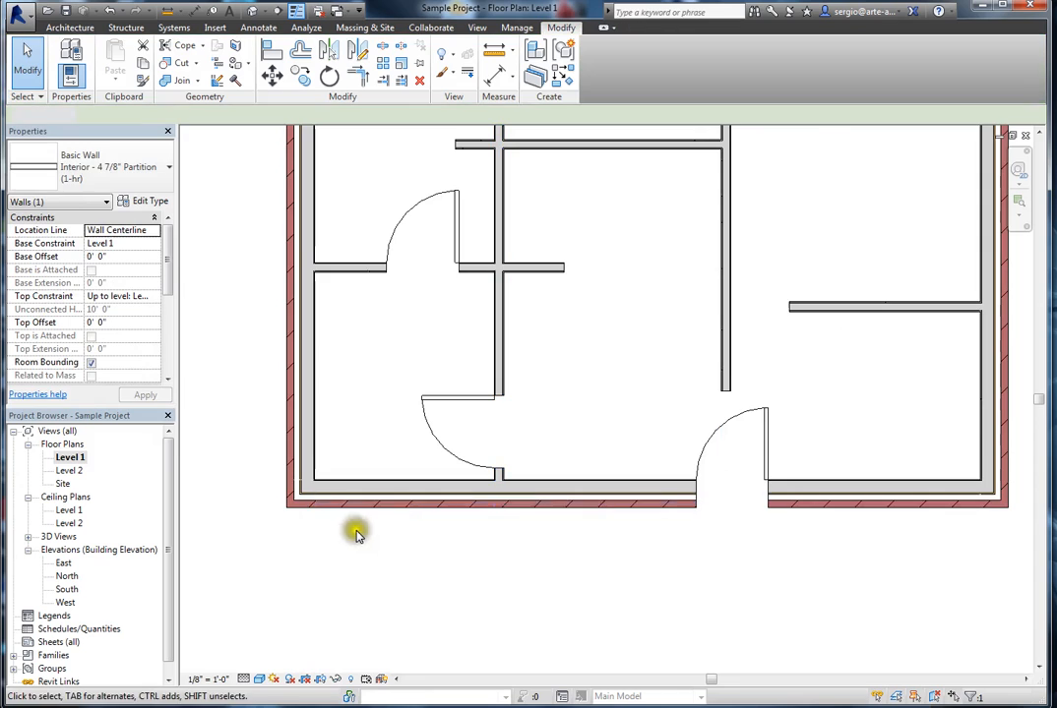
Select the lower horizontal partition and examine where its temporary dimension witness lines attach on the partition and the lower exterior wall
click(370, 270)
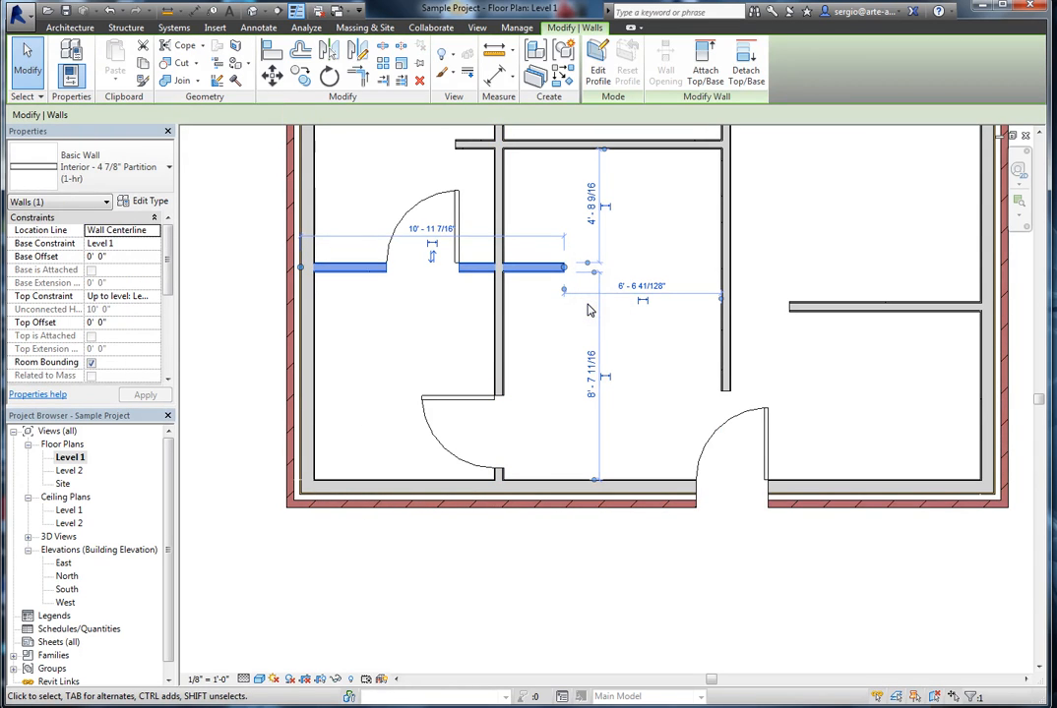
scroll(587, 310, up, 4)
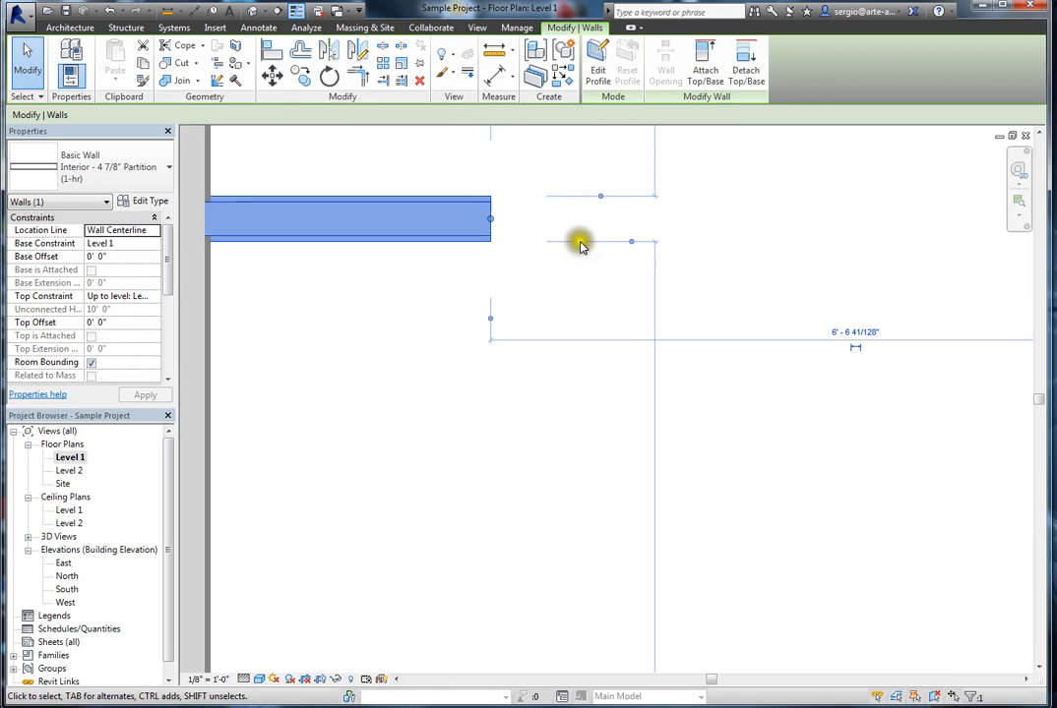
scroll(498, 221, up, 3)
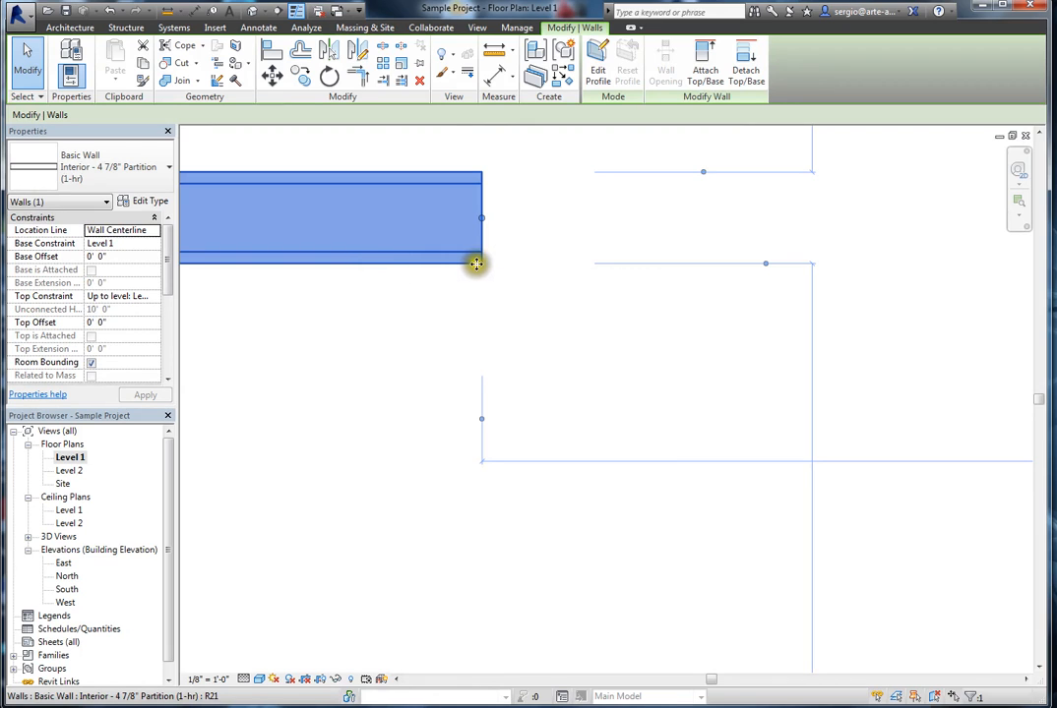
scroll(608, 238, down, 5)
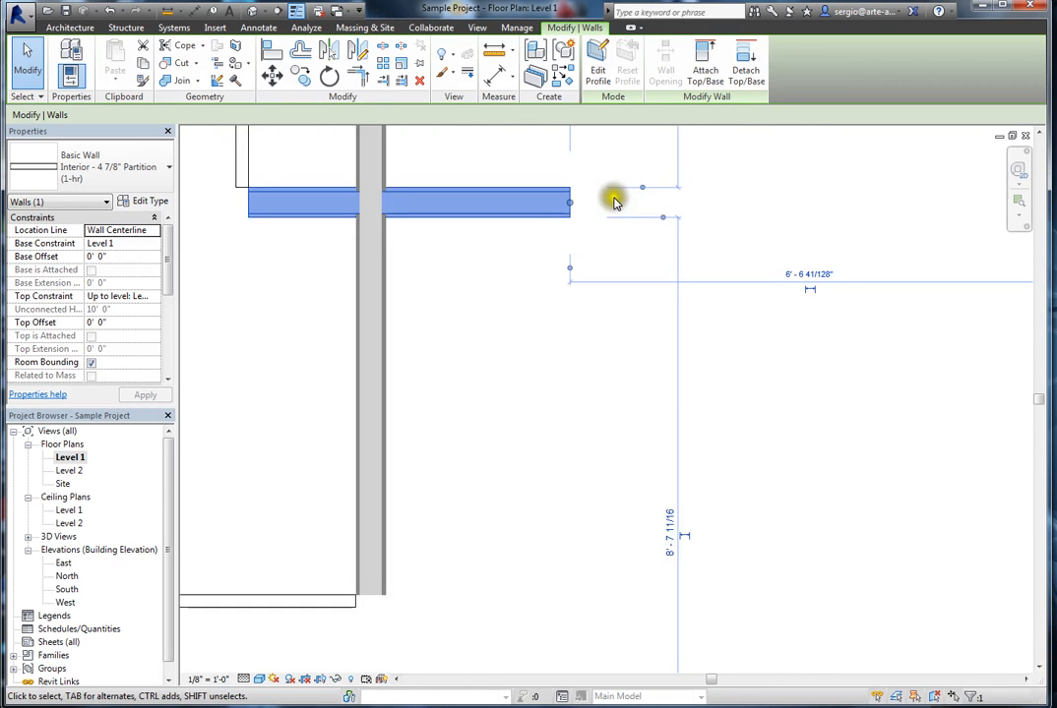
scroll(618, 551, up, 5)
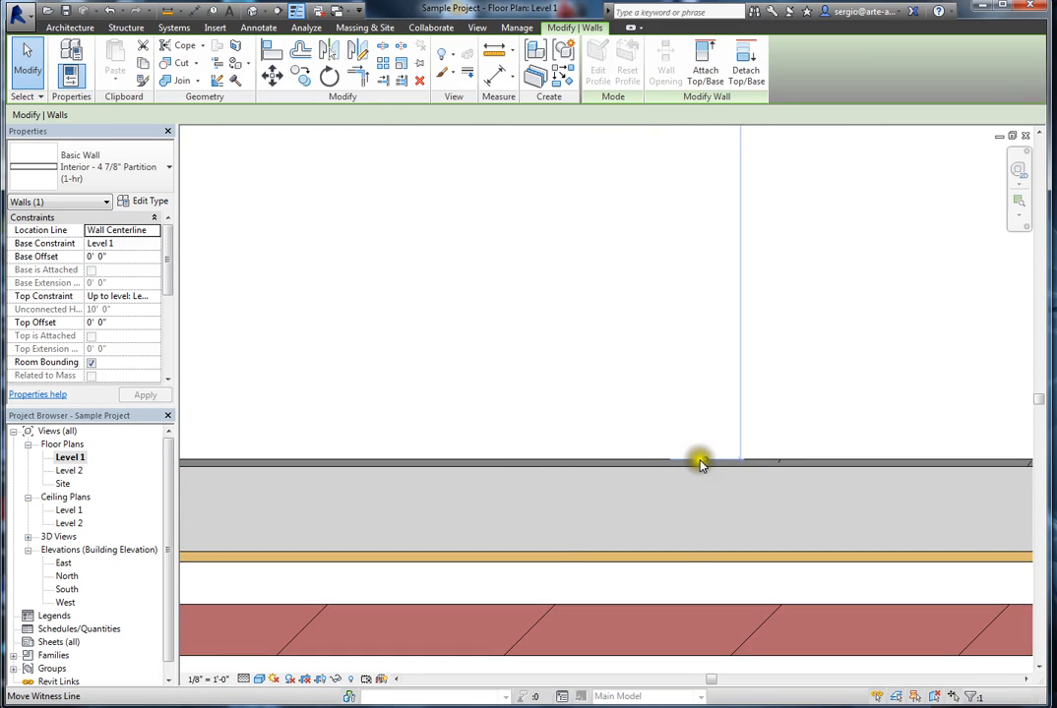
scroll(670, 493, down, 5)
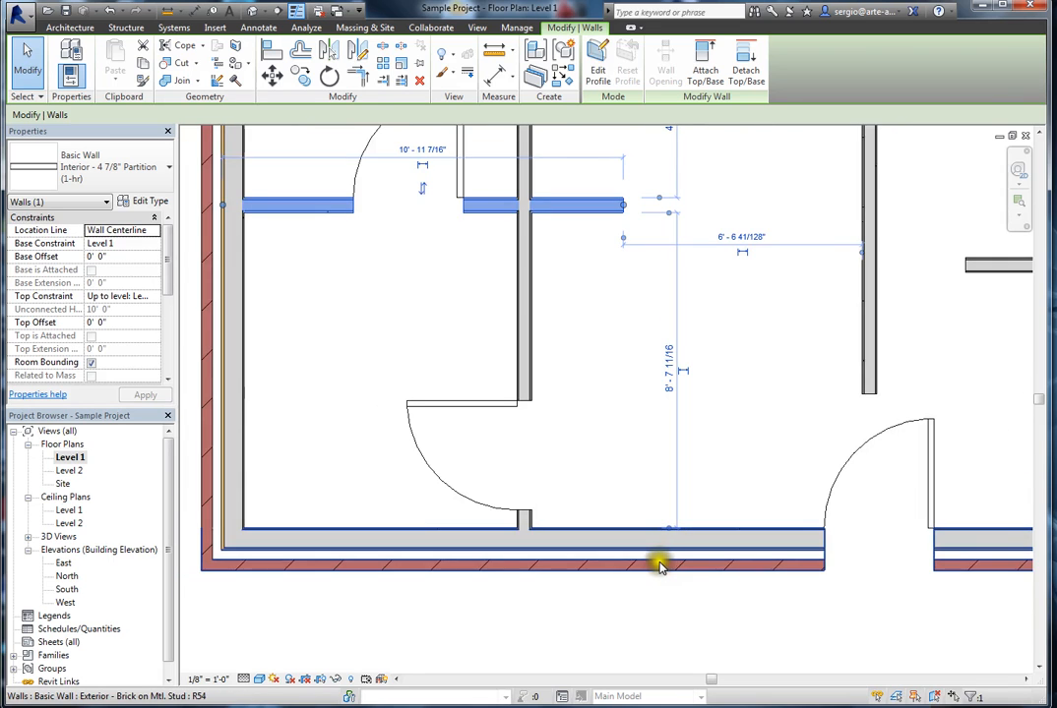
Move the lower witness line of the partition's vertical temporary dimension to the lower exterior wall's outer face and switch it to the wall's centerline
click(665, 564)
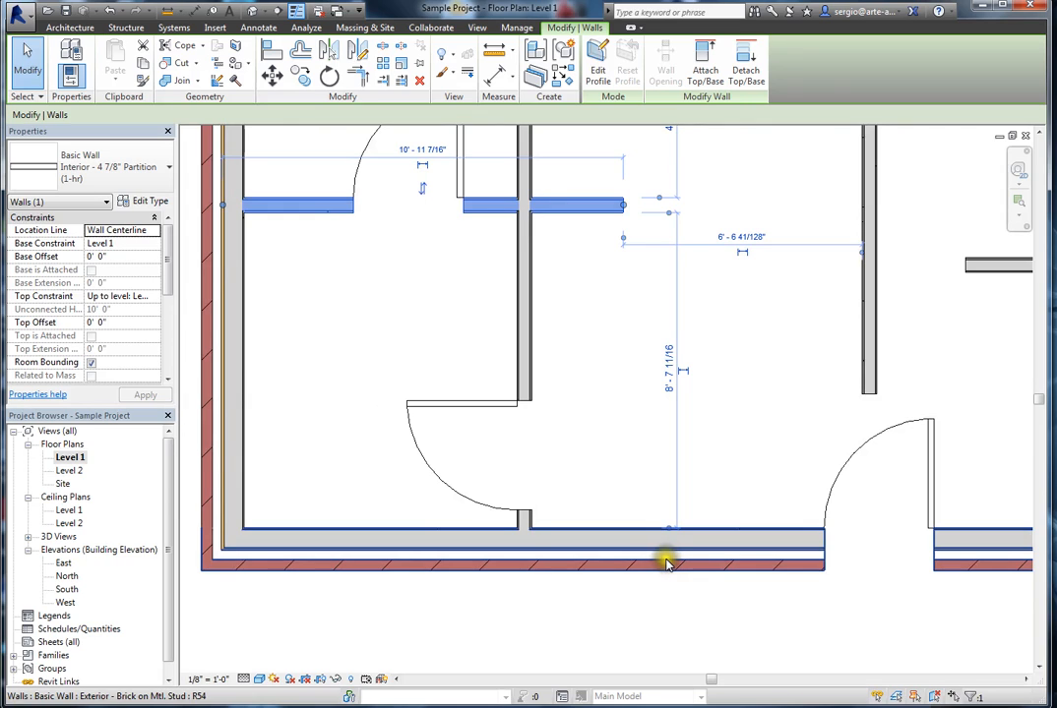
click(672, 530)
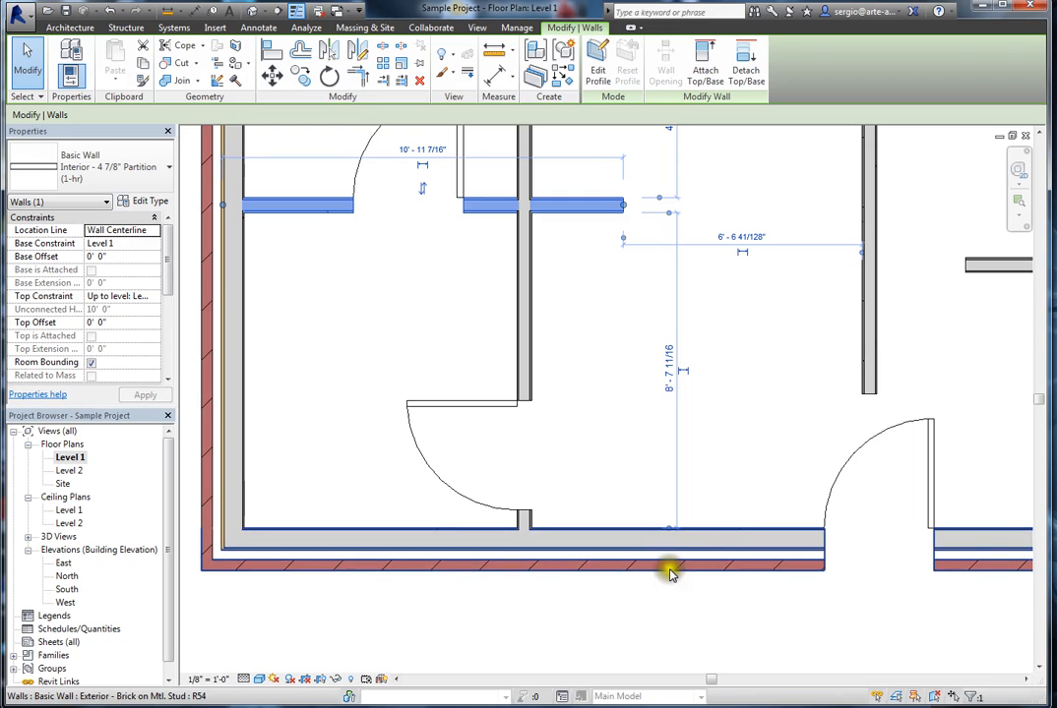
click(670, 536)
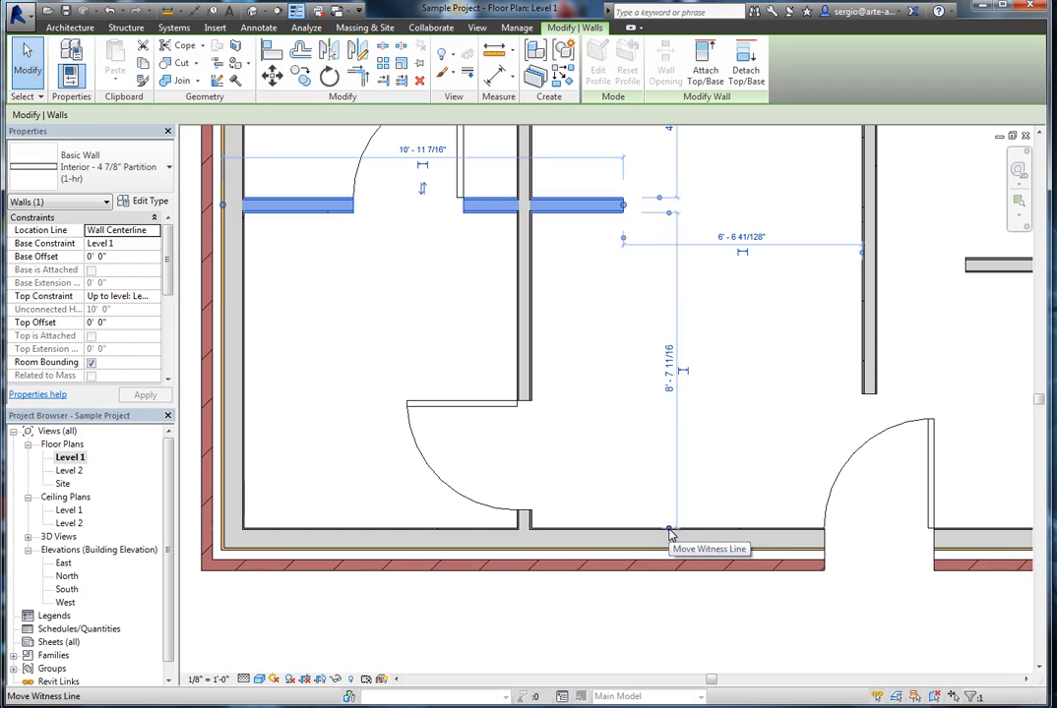
drag(670, 536, 671, 569)
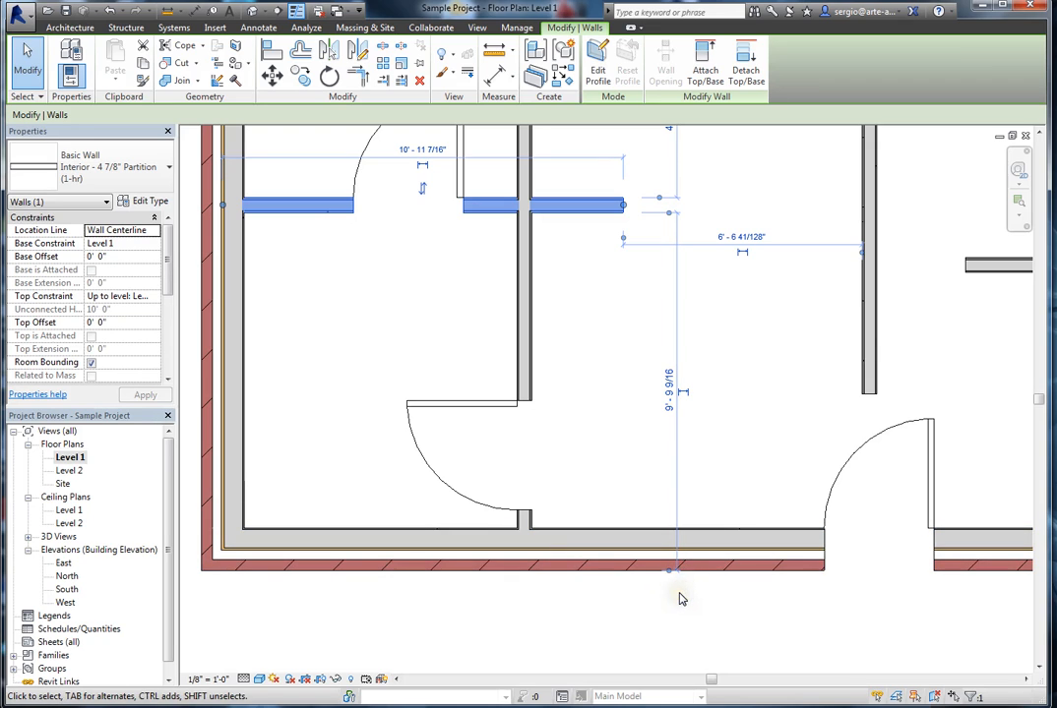
click(672, 579)
click(669, 573)
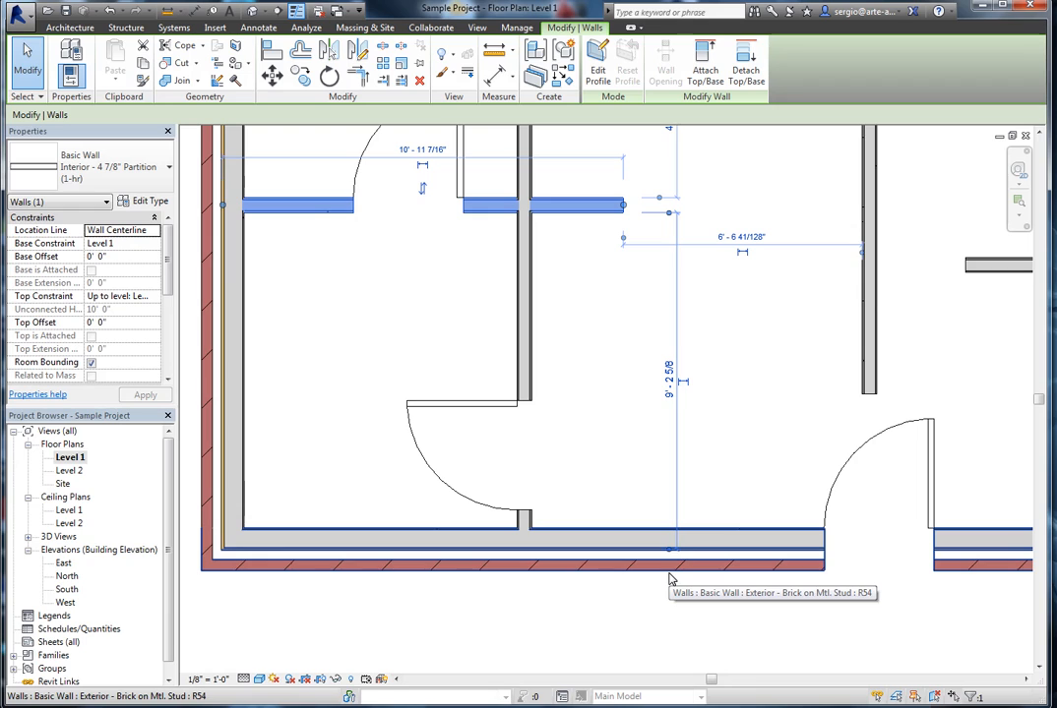
Switch the vertical temporary dimension's lower witness line to the lower exterior wall's interior face, and move it back to the outer face
drag(670, 550, 674, 537)
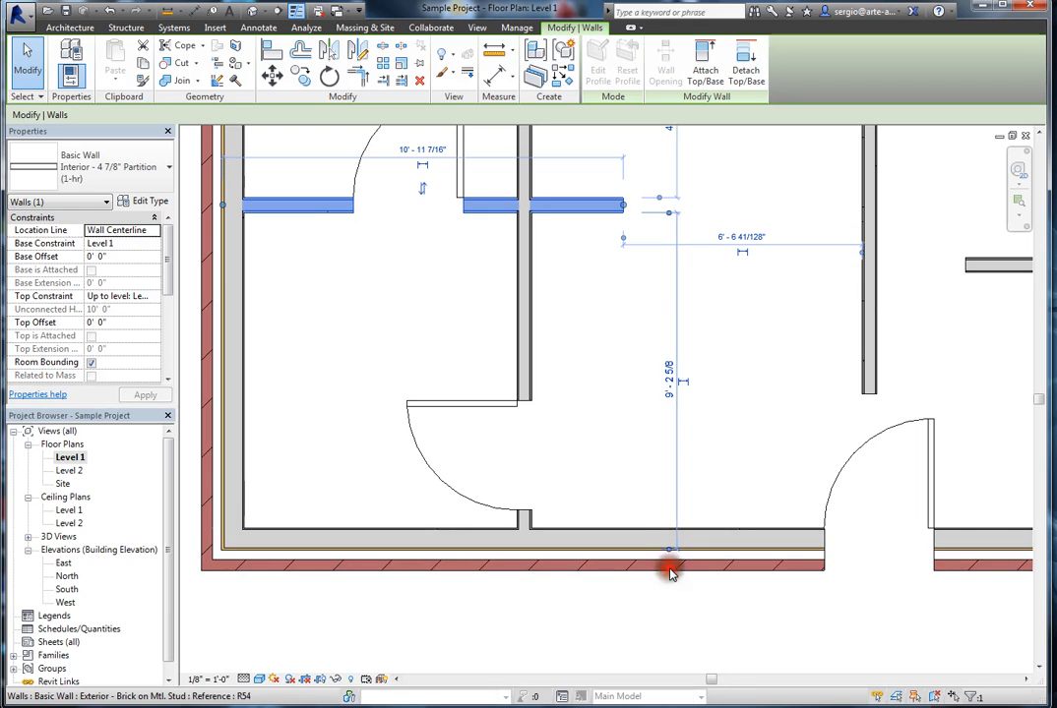
click(669, 529)
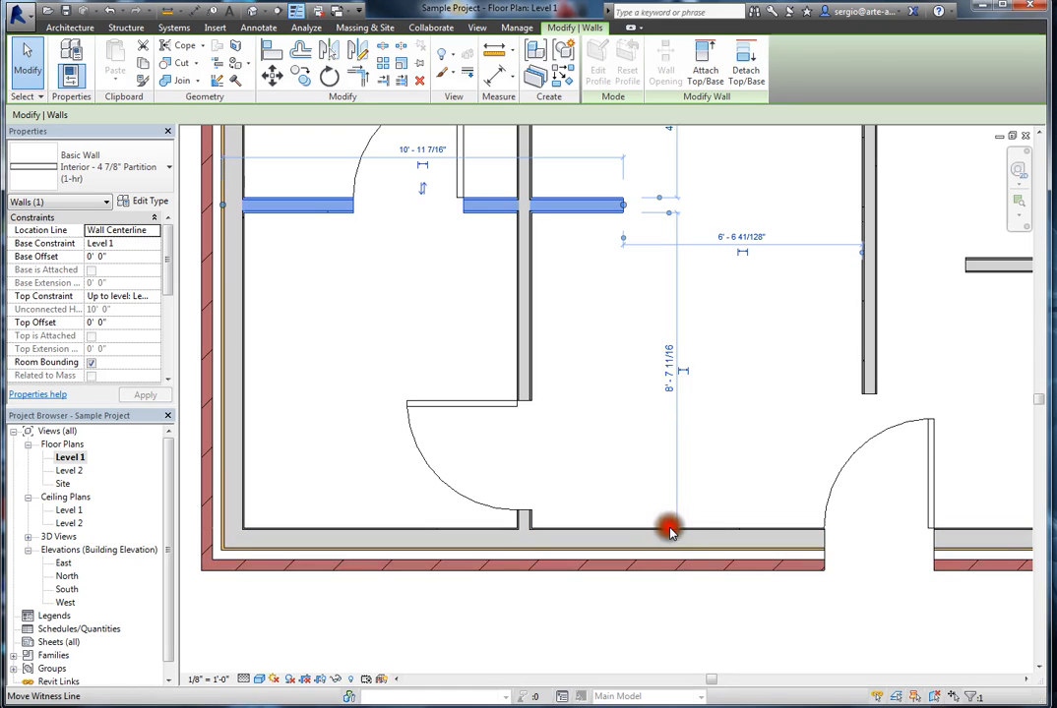
drag(669, 532, 668, 568)
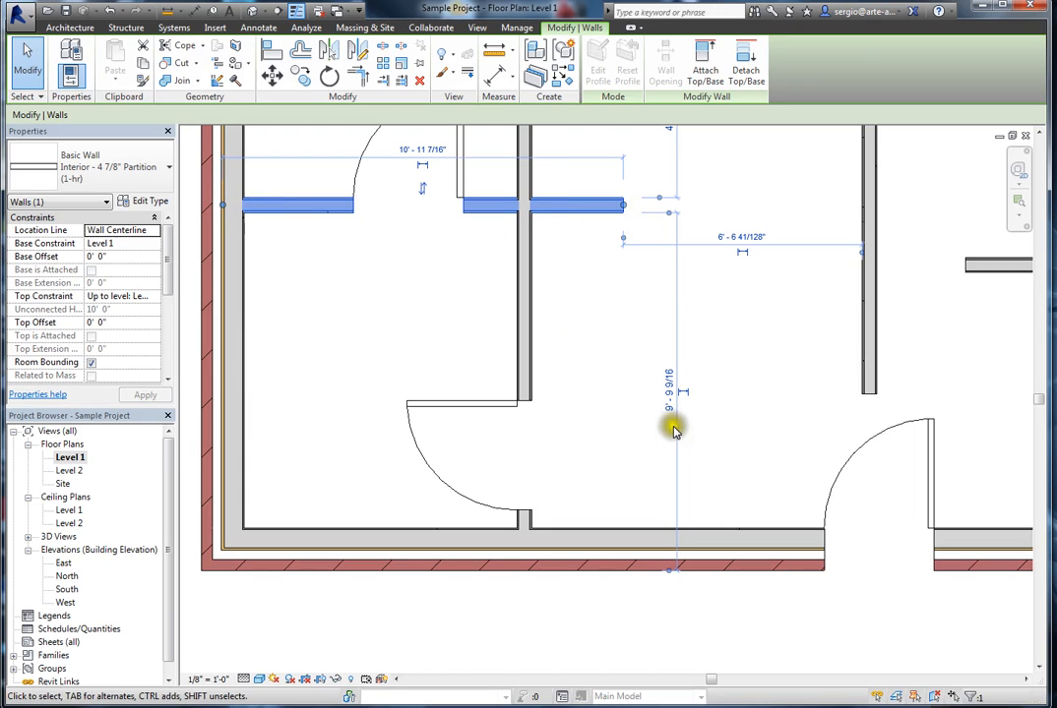
Set the distance between the lower horizontal partition and the lower exterior wall's outer face to 10' 0"
click(670, 396)
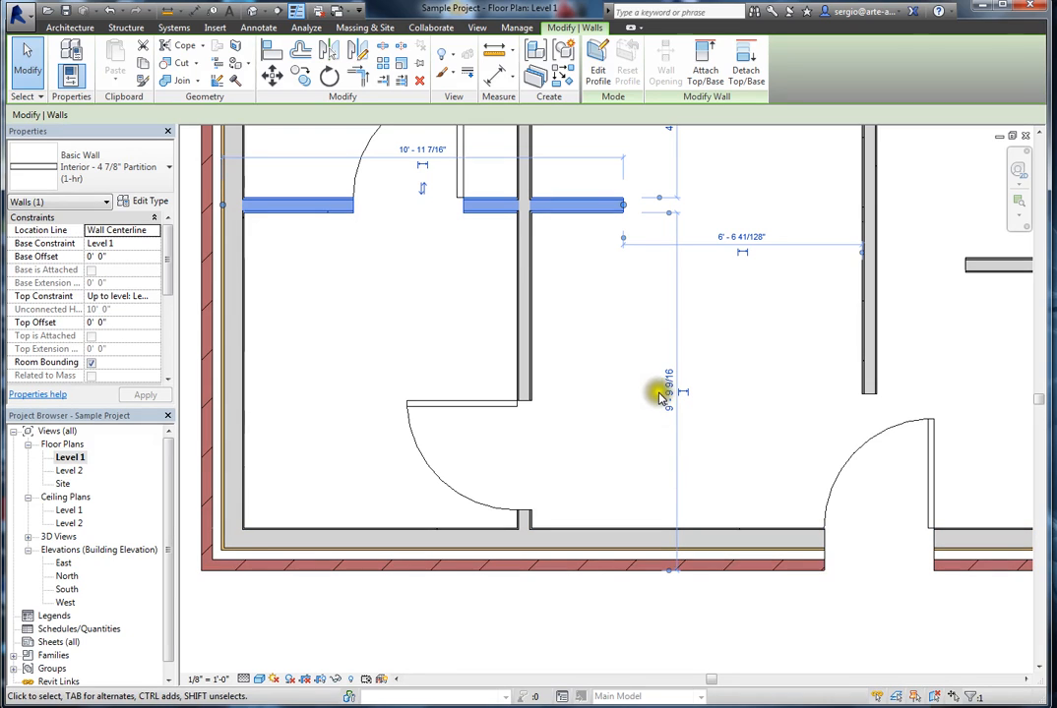
click(668, 395)
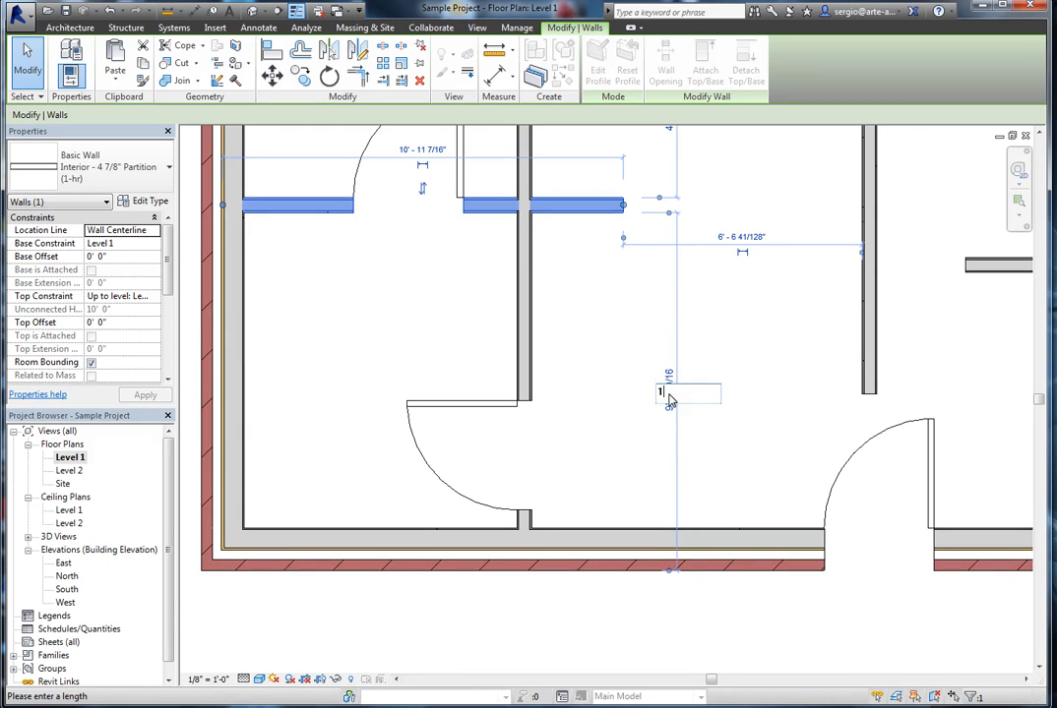
text(10)
key(Return)
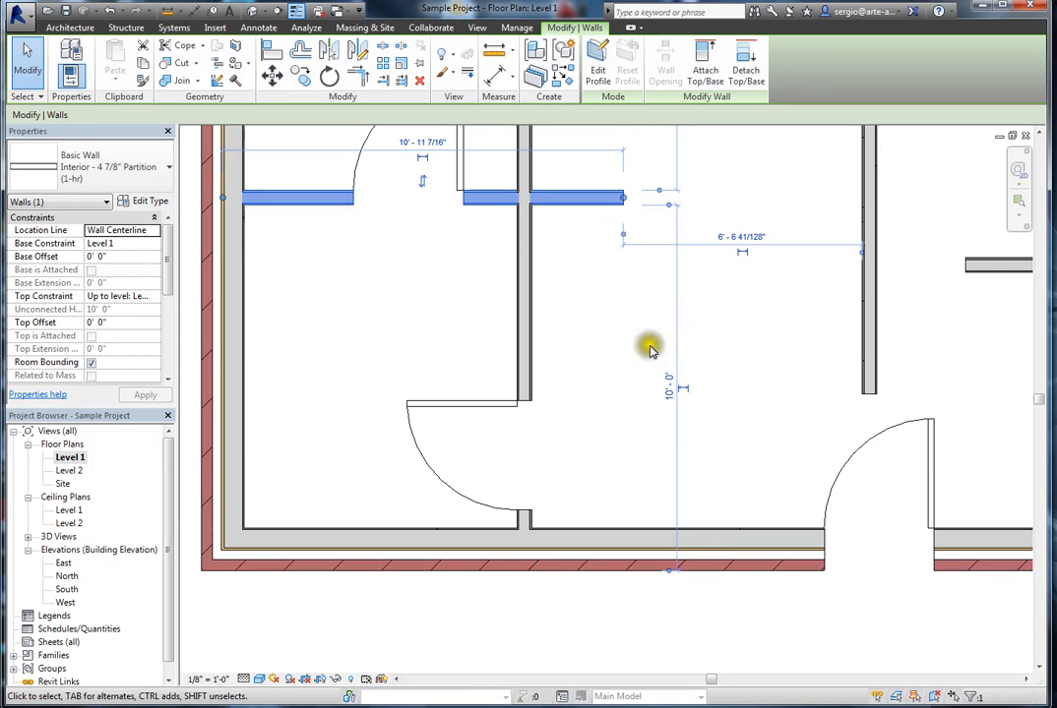
Select the right-hand vertical partition and set its distance from the left vertical partition to 7' 0"
scroll(538, 528, down, 2)
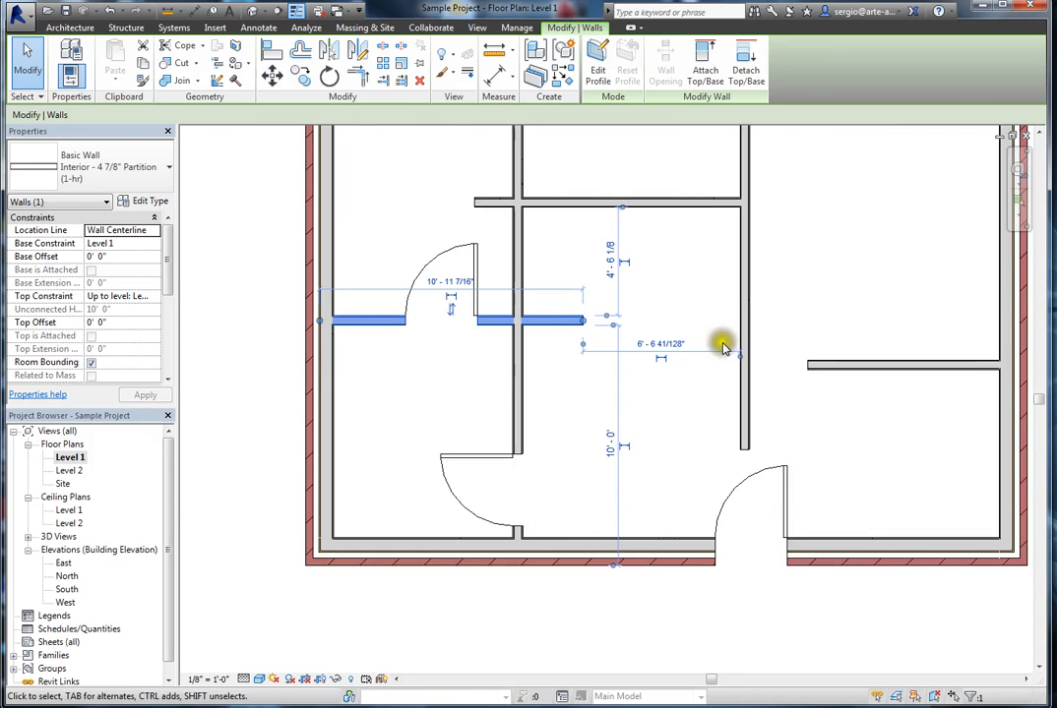
click(776, 293)
click(746, 288)
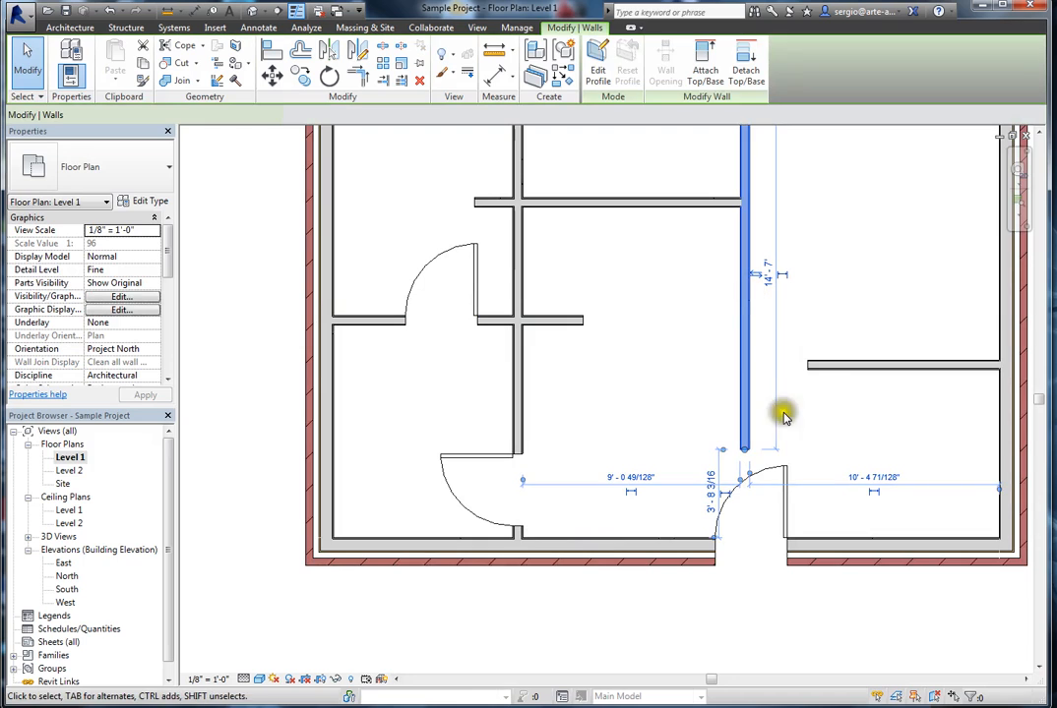
scroll(663, 484, up, 1)
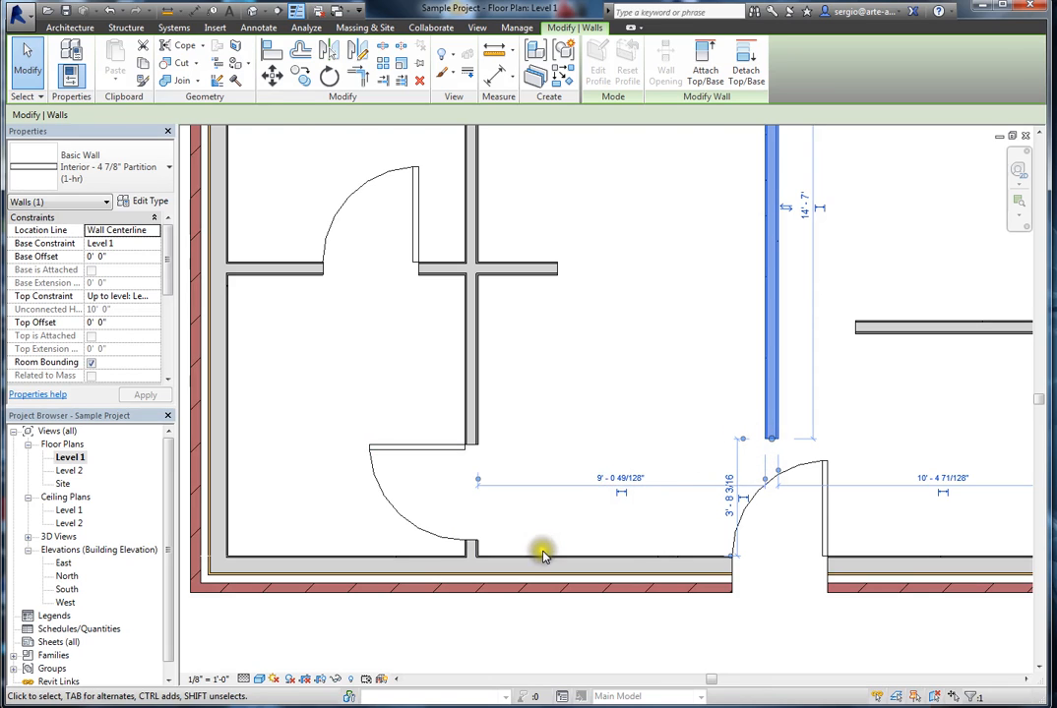
scroll(546, 549, down, 4)
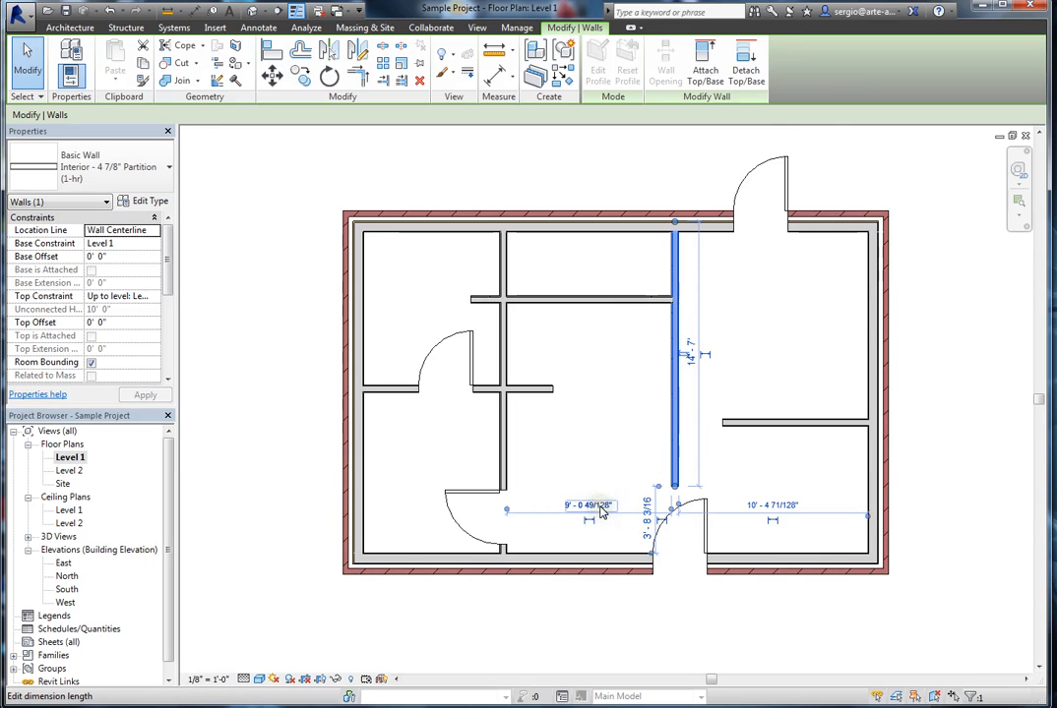
click(602, 510)
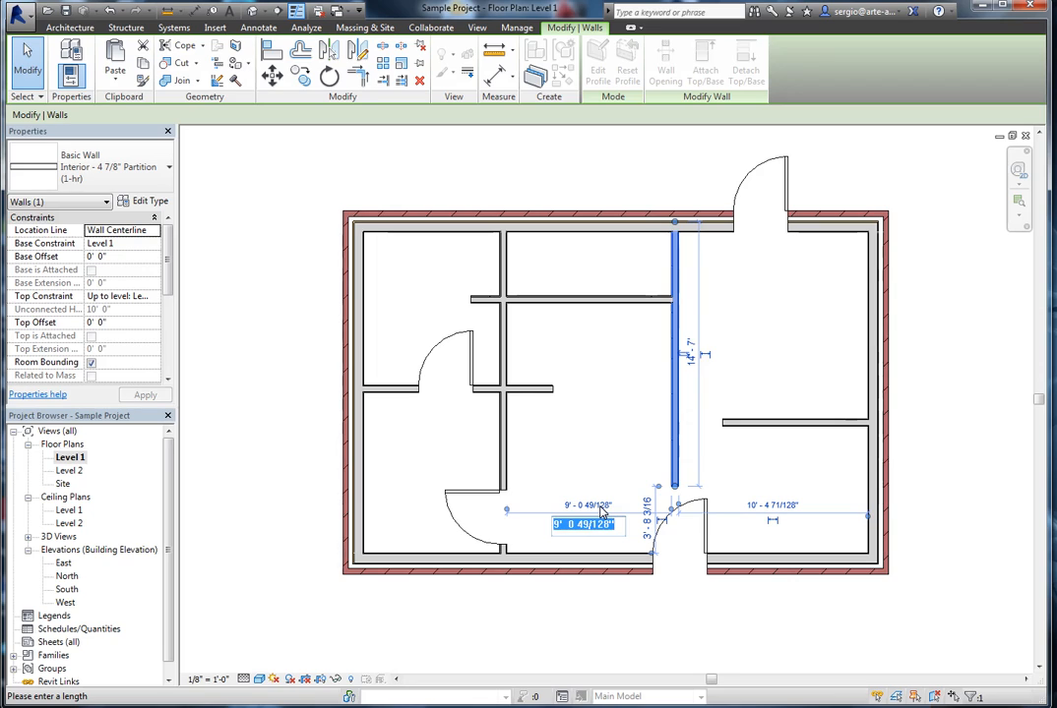
key(Return)
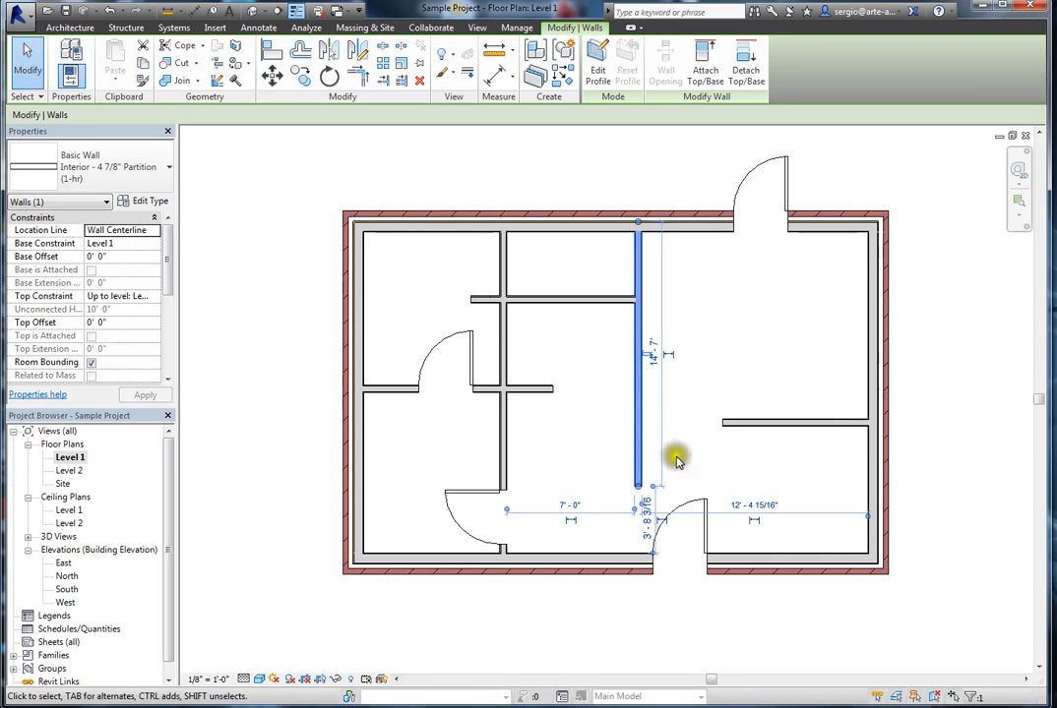
Check both ends of the right-hand vertical partition and set its length to 12' 0"
scroll(637, 448, up, 2)
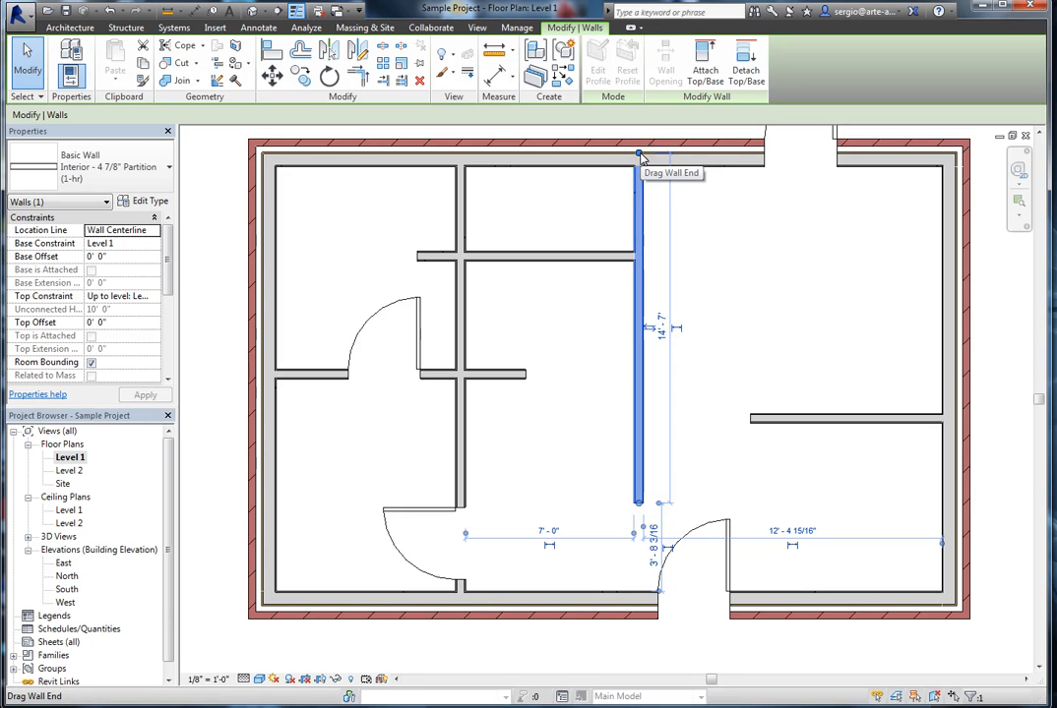
drag(640, 157, 643, 149)
scroll(660, 166, up, 3)
scroll(674, 162, down, 3)
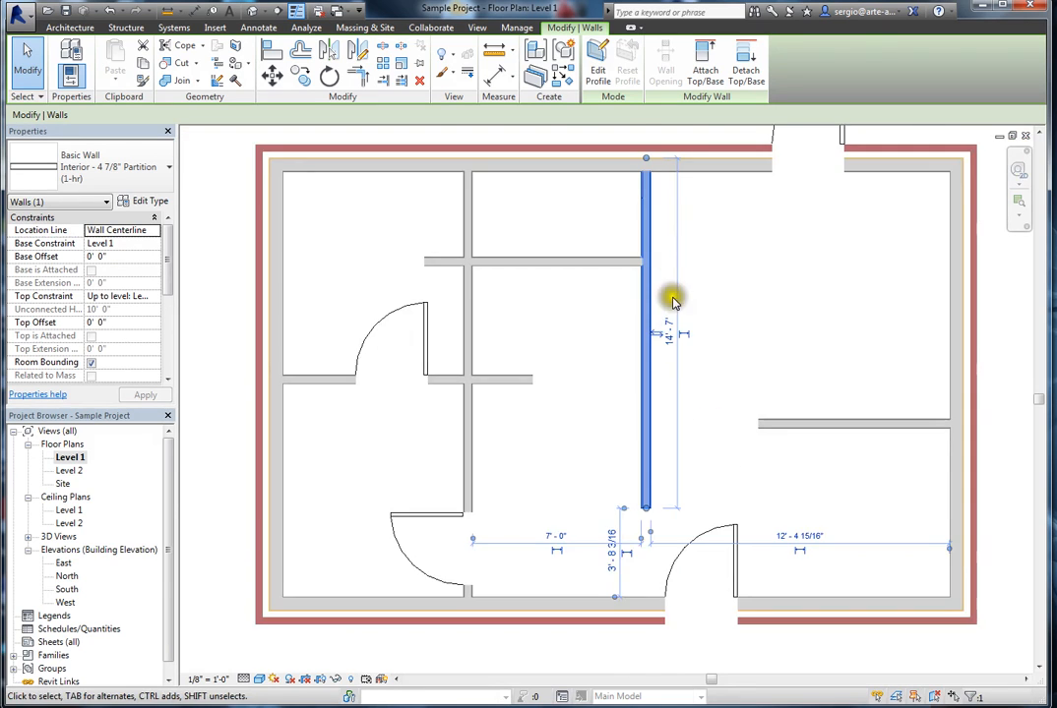
scroll(667, 479, up, 1)
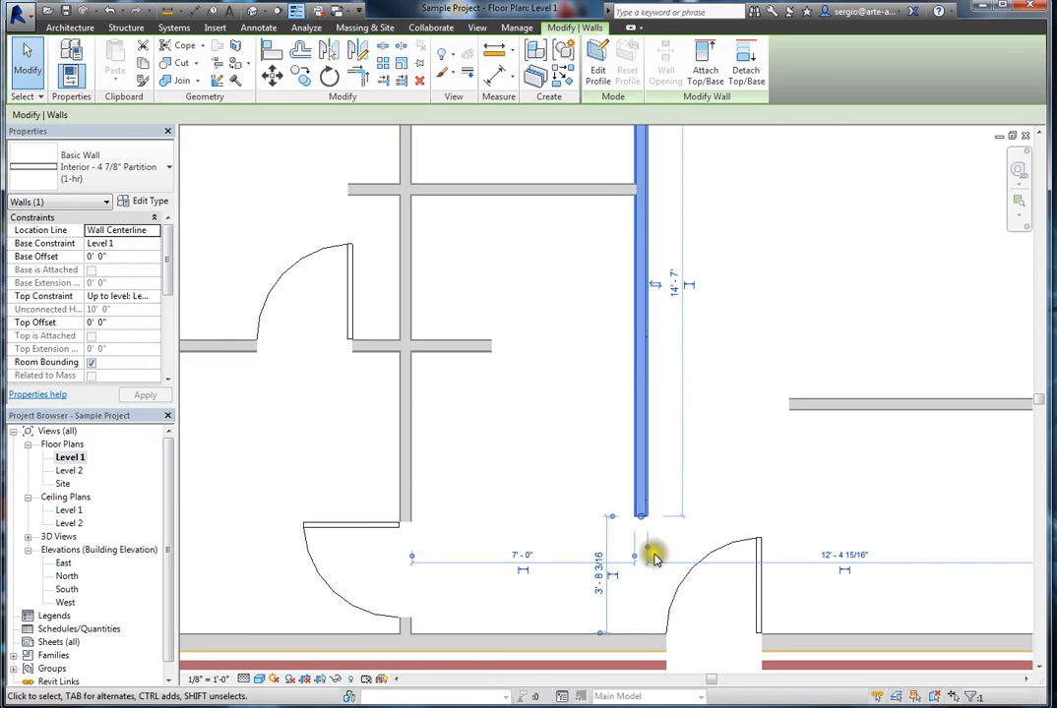
scroll(654, 558, down, 1)
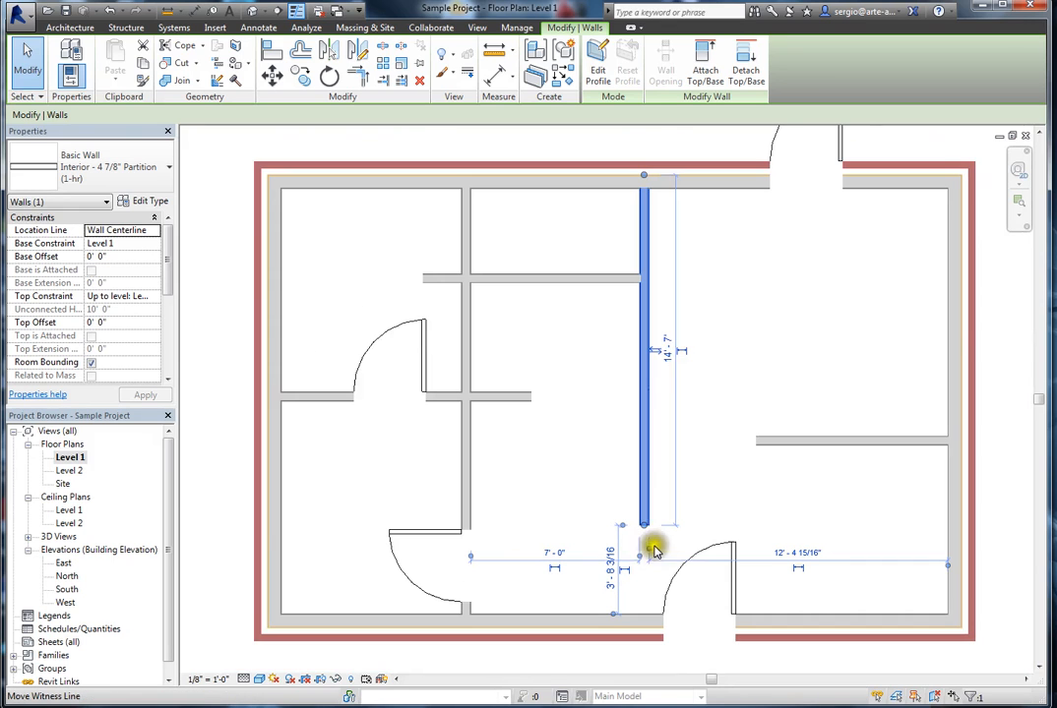
click(666, 354)
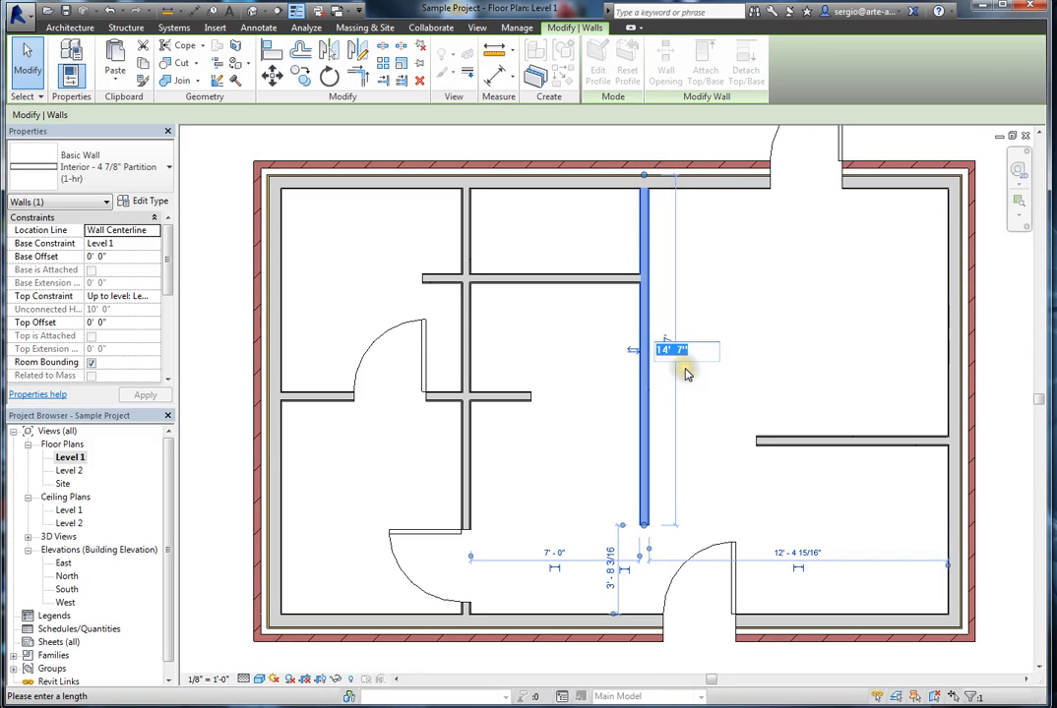
key(Return)
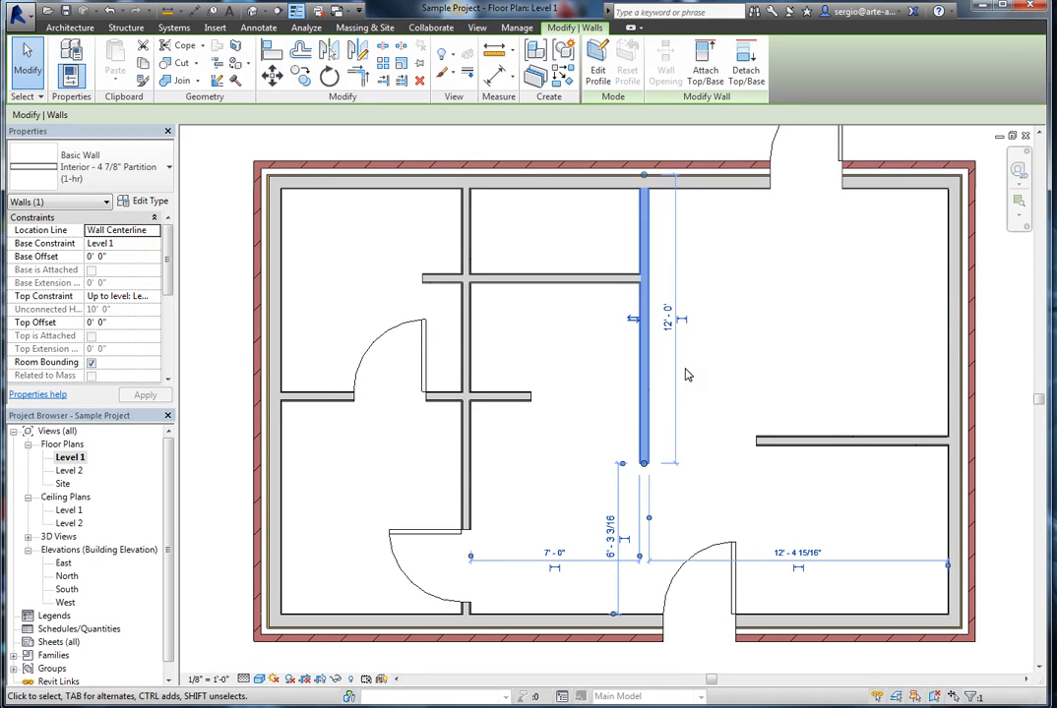
Set the gap between the partition's free lower end and the lower exterior wall to 5' 0", and clear the selection
scroll(661, 580, up, 2)
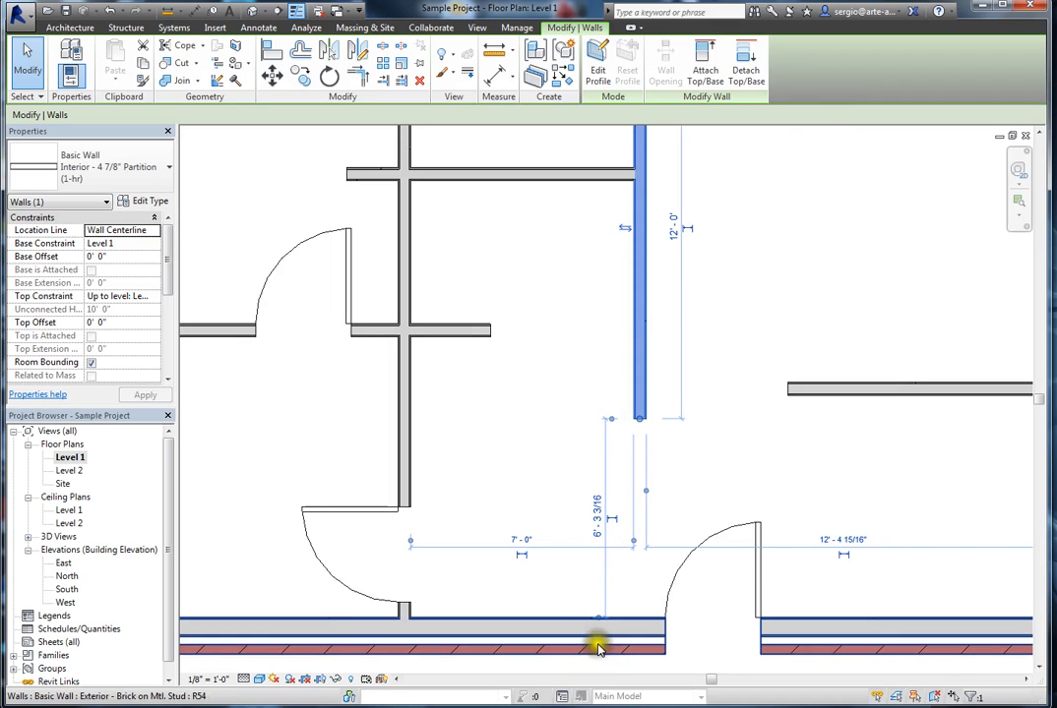
click(597, 526)
text(5)
key(Return)
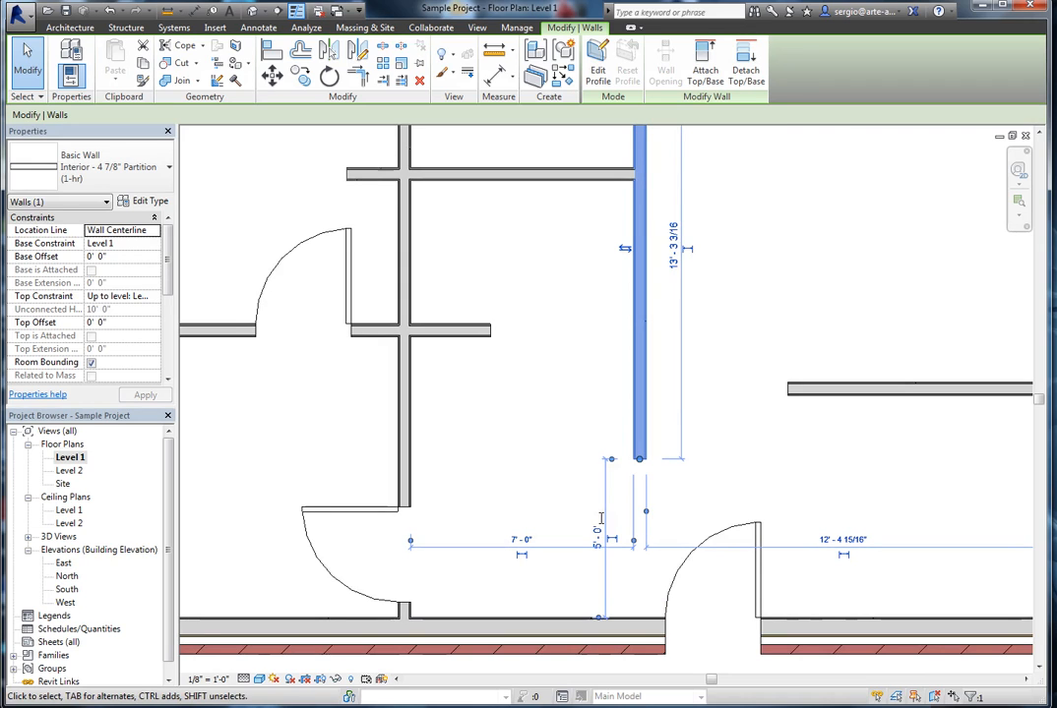
click(790, 274)
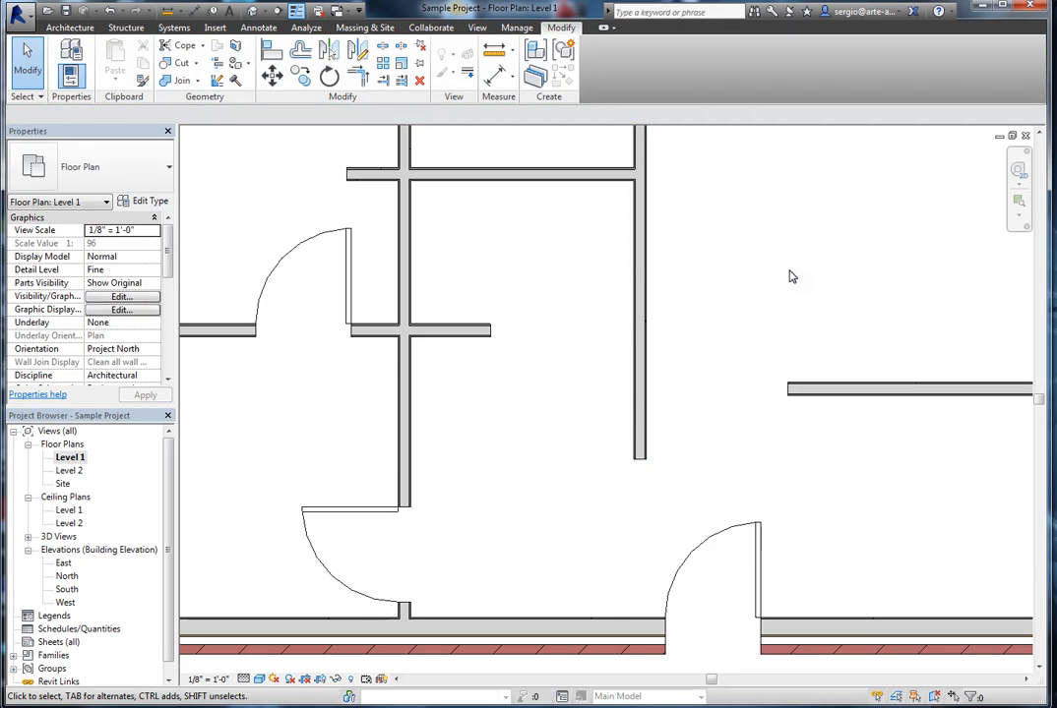
Set the upper exterior door's center 2' 0" from the right exterior wall's interior face and flip its swing inward
scroll(659, 407, down, 3)
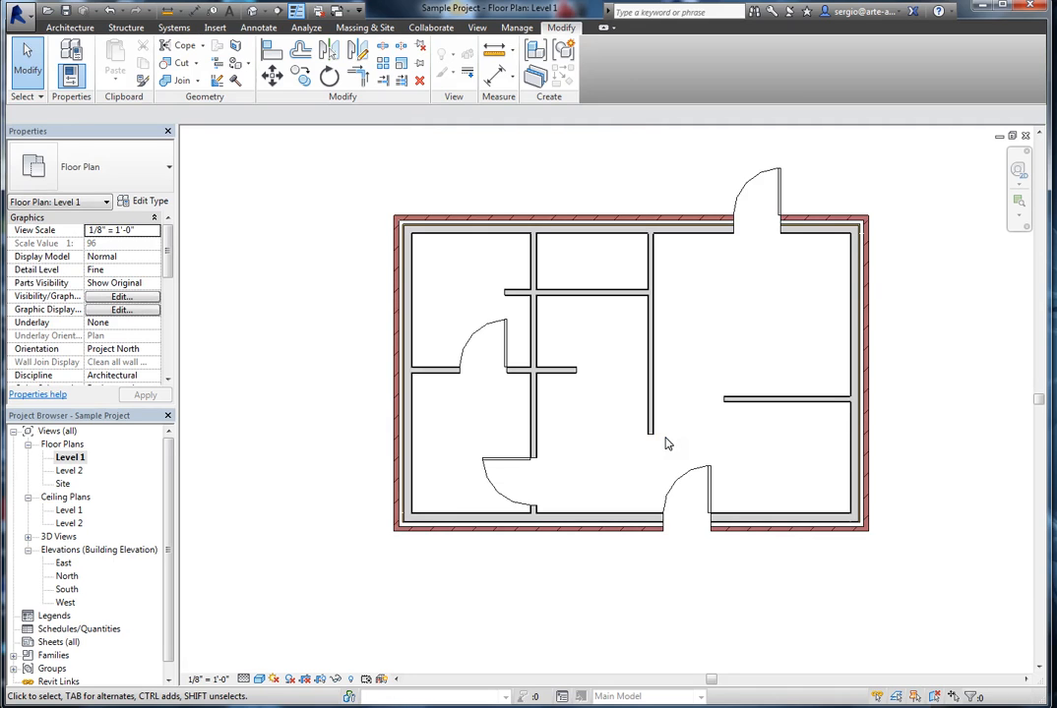
click(783, 210)
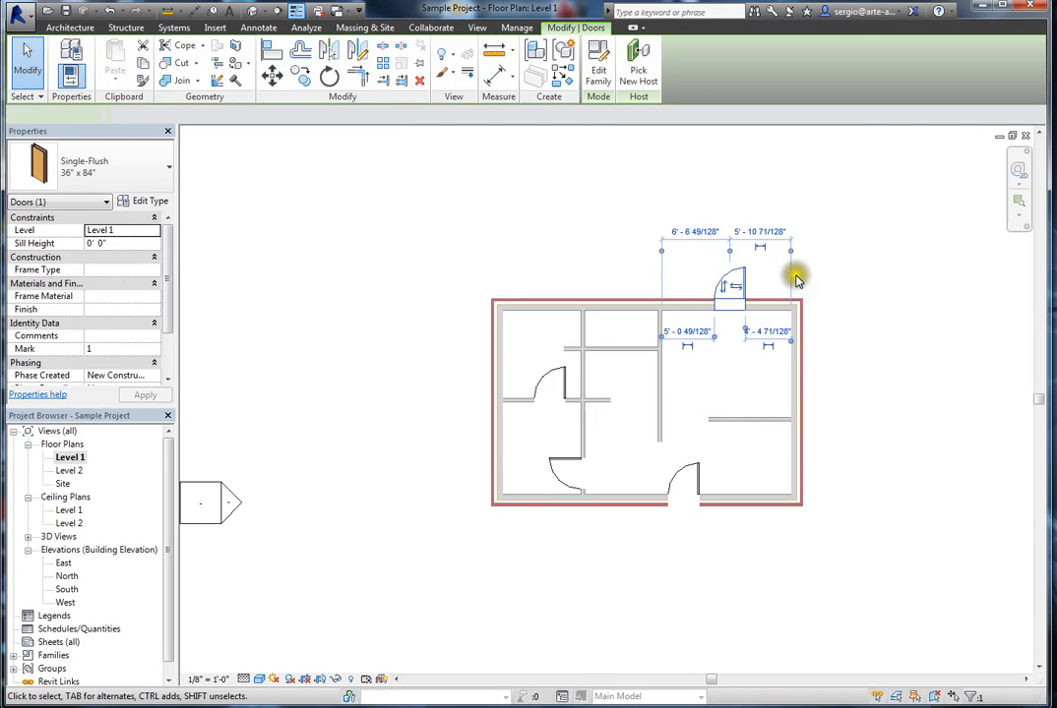
scroll(738, 315, up, 4)
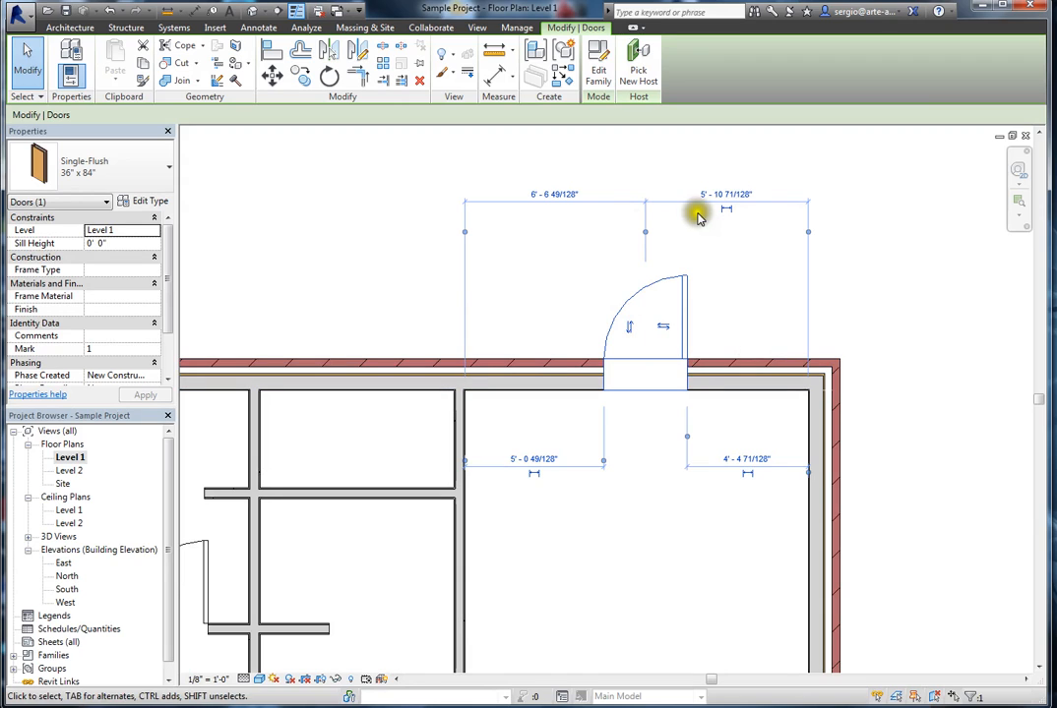
click(725, 195)
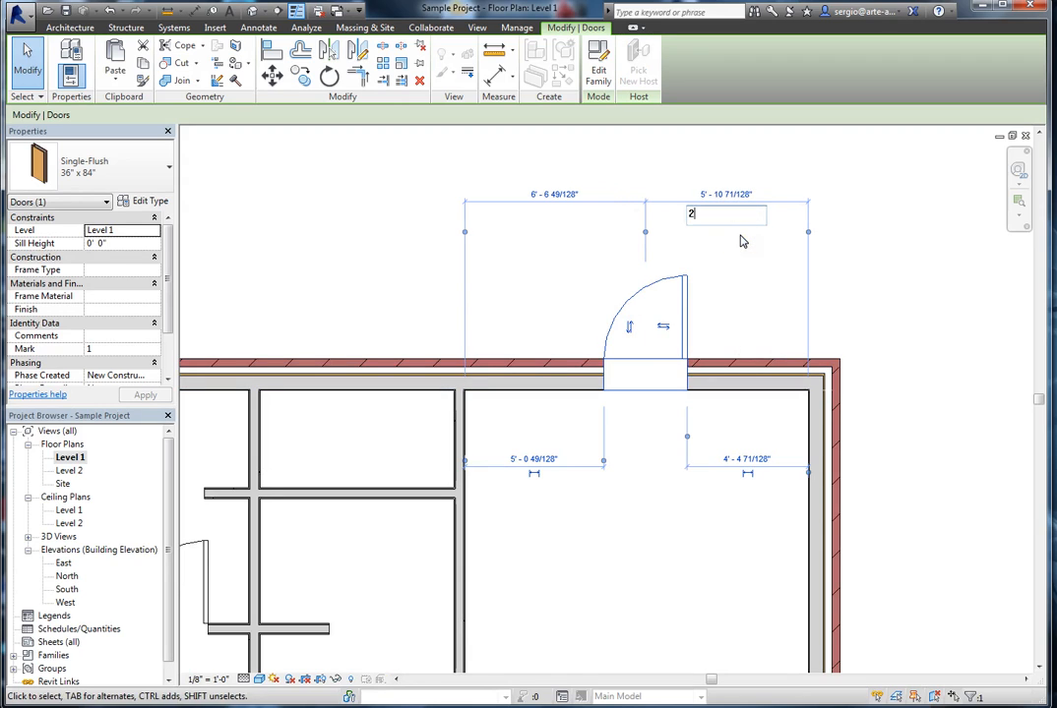
text(2)
key(Return)
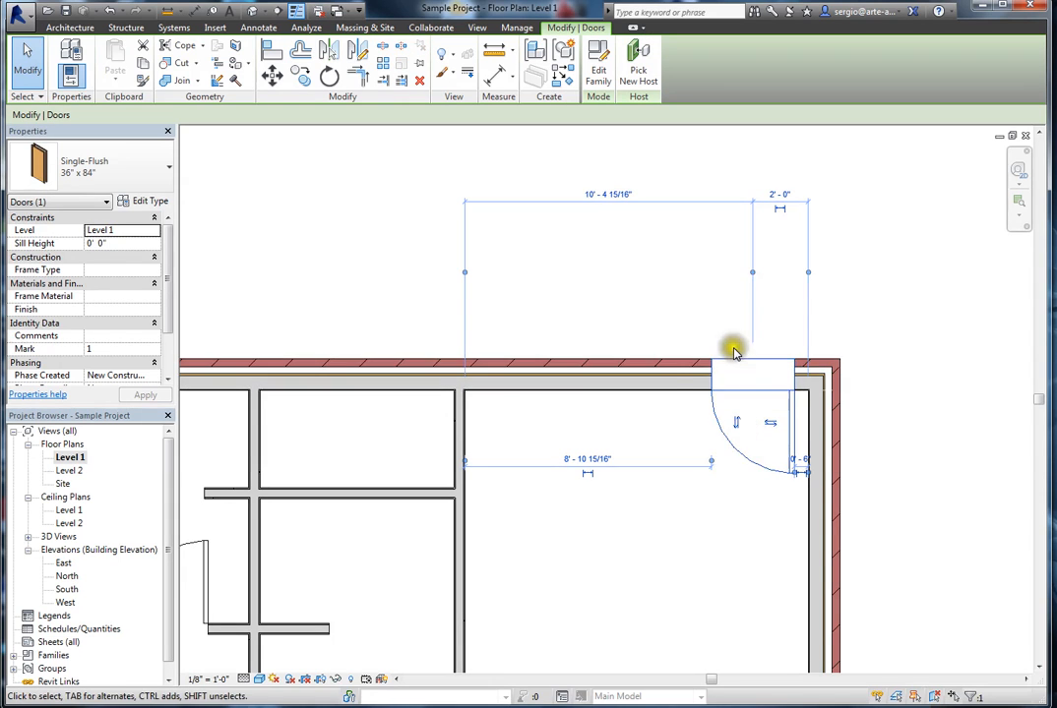
Set the lower exterior door's near edge 1' 0" from the right exterior wall's interior face, and clear the selection
scroll(732, 349, down, 4)
scroll(602, 591, up, 5)
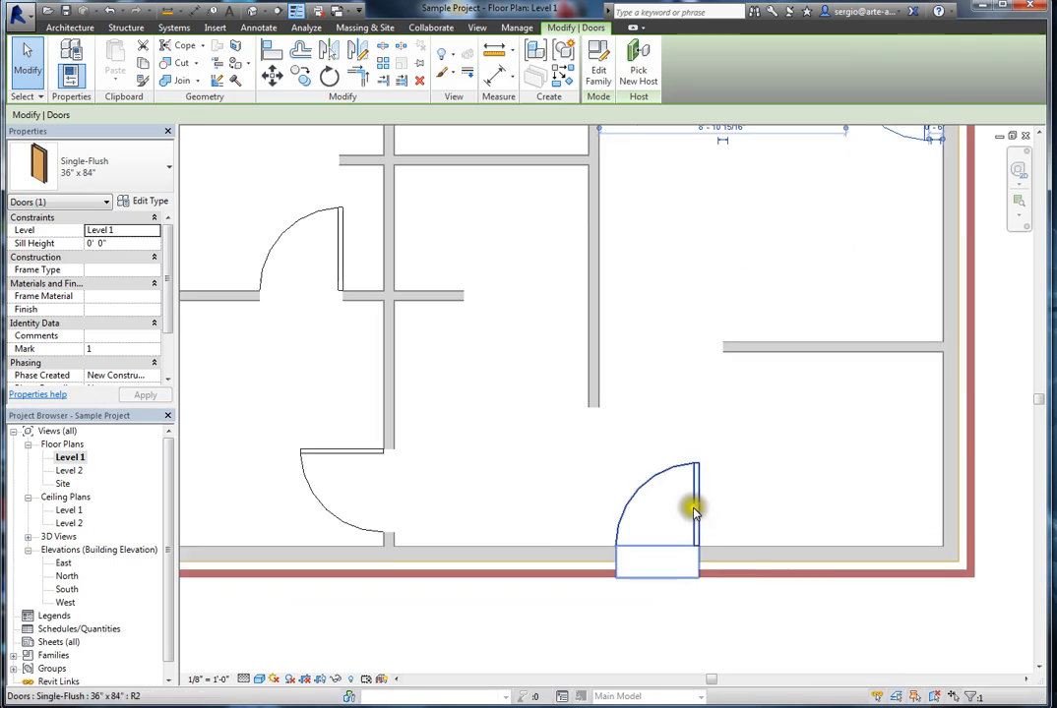
scroll(606, 539, down, 3)
click(613, 528)
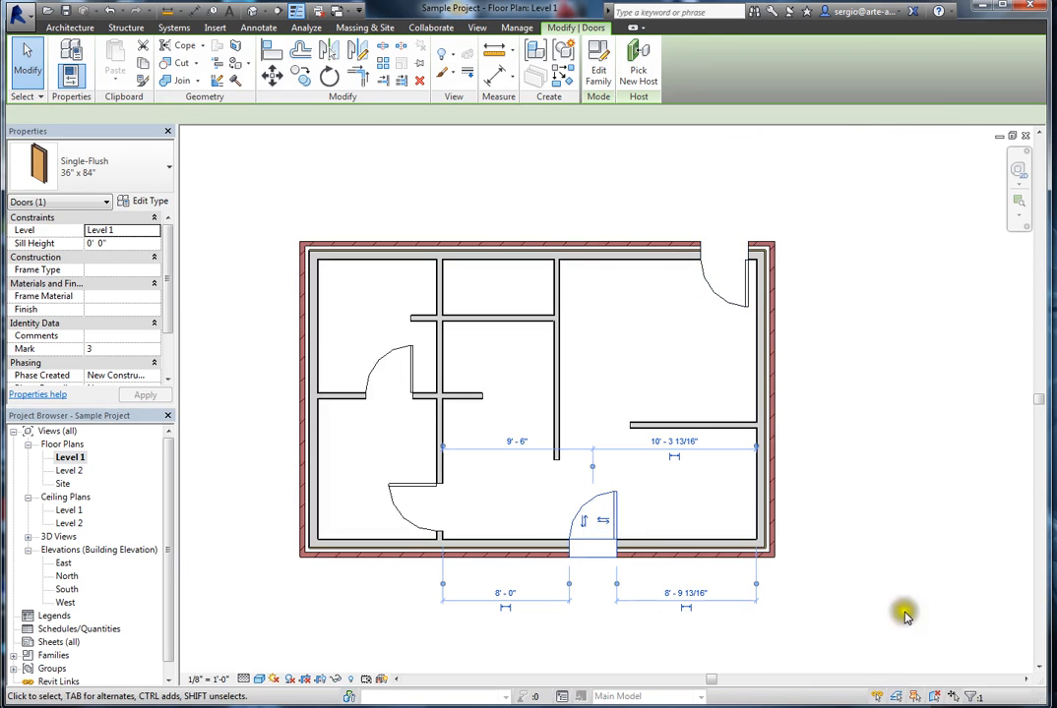
scroll(720, 613, up, 2)
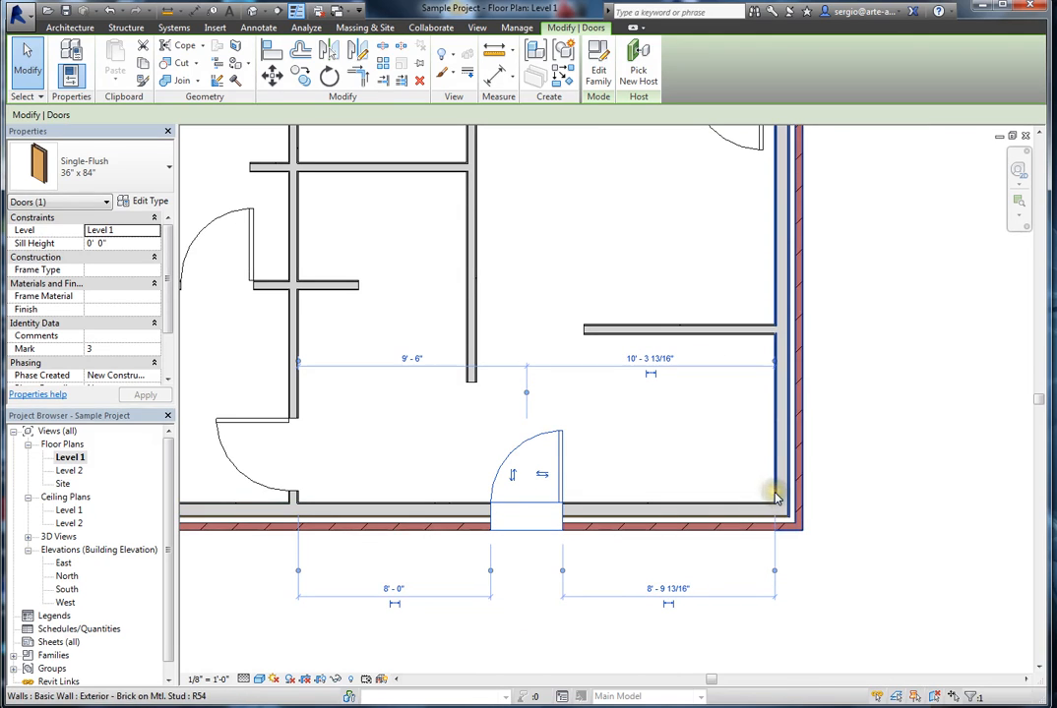
click(679, 590)
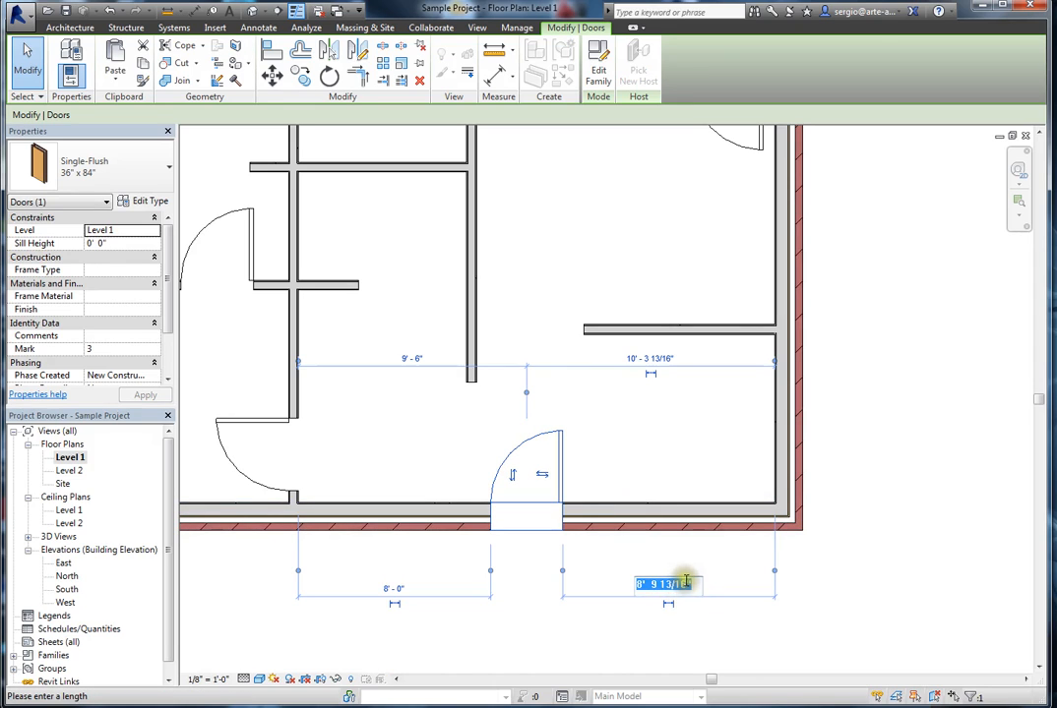
text(1)
key(Return)
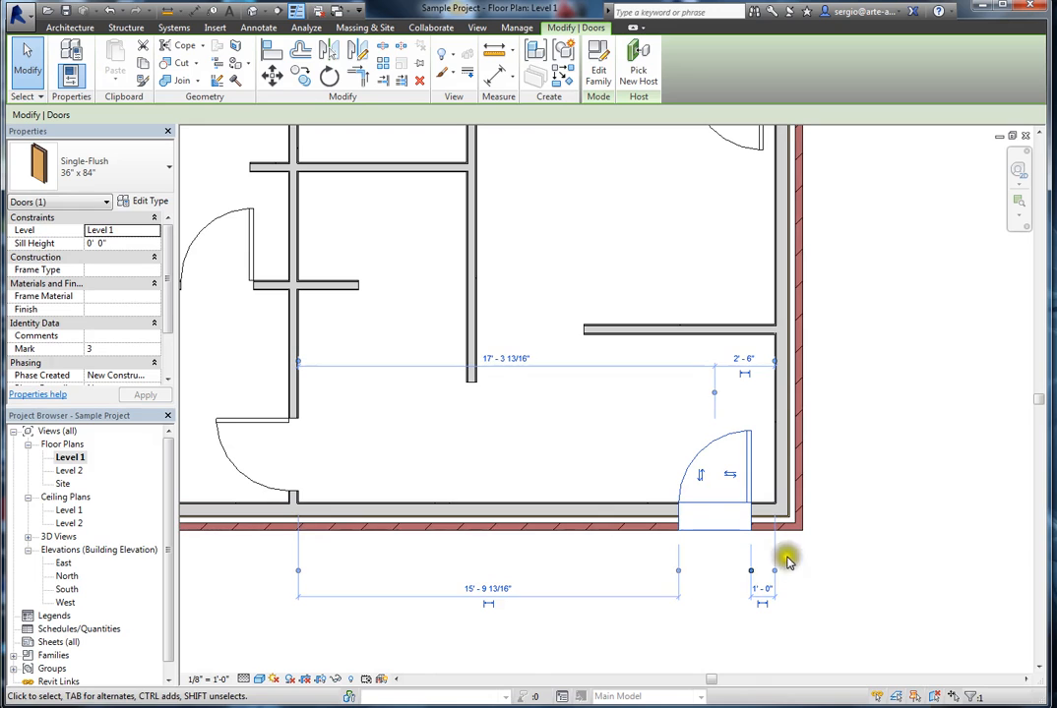
click(832, 578)
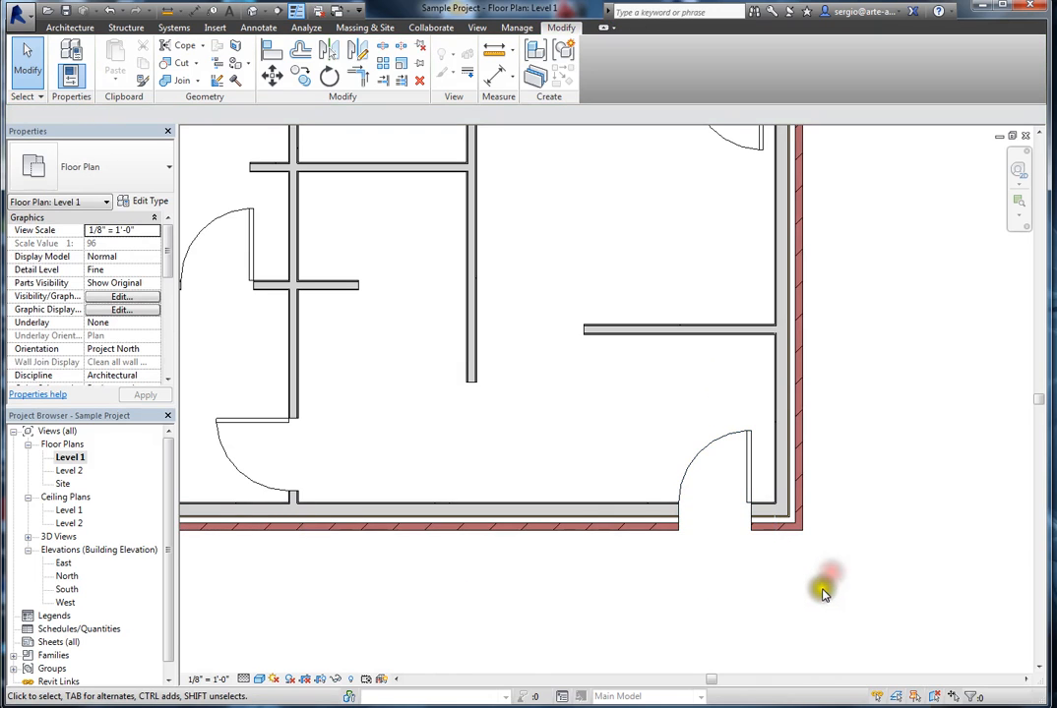
Place three Fixed 36" x 48" windows: two in the lower exterior wall, either side of the left vertical partition, and one in the left exterior wall
scroll(814, 592, down, 3)
key(n)
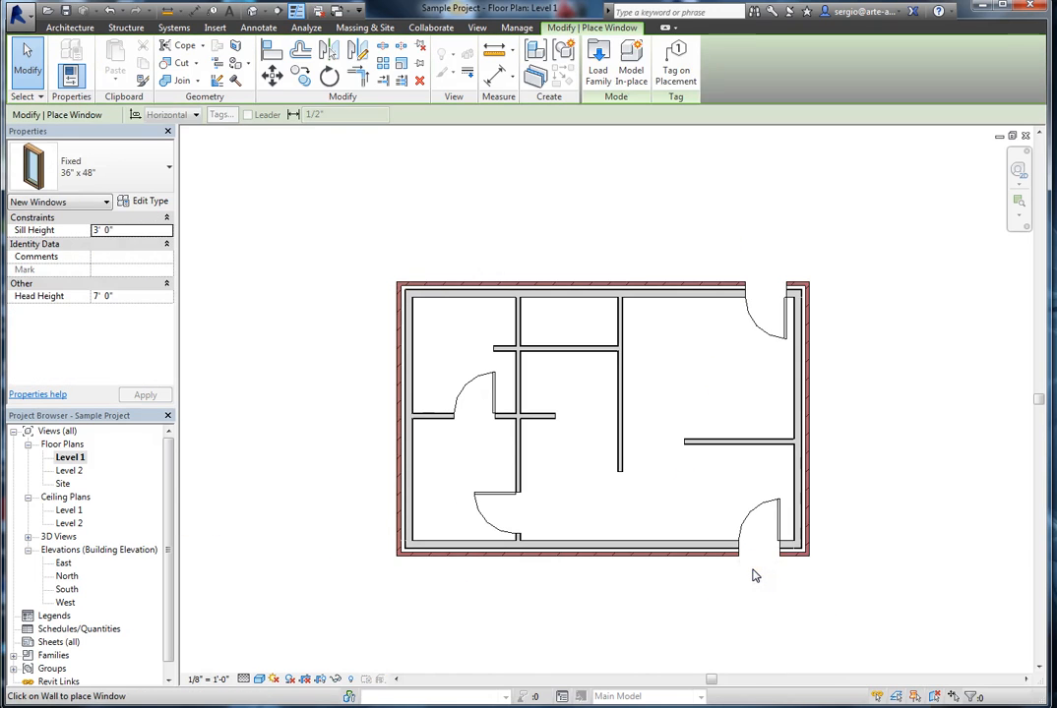
click(590, 551)
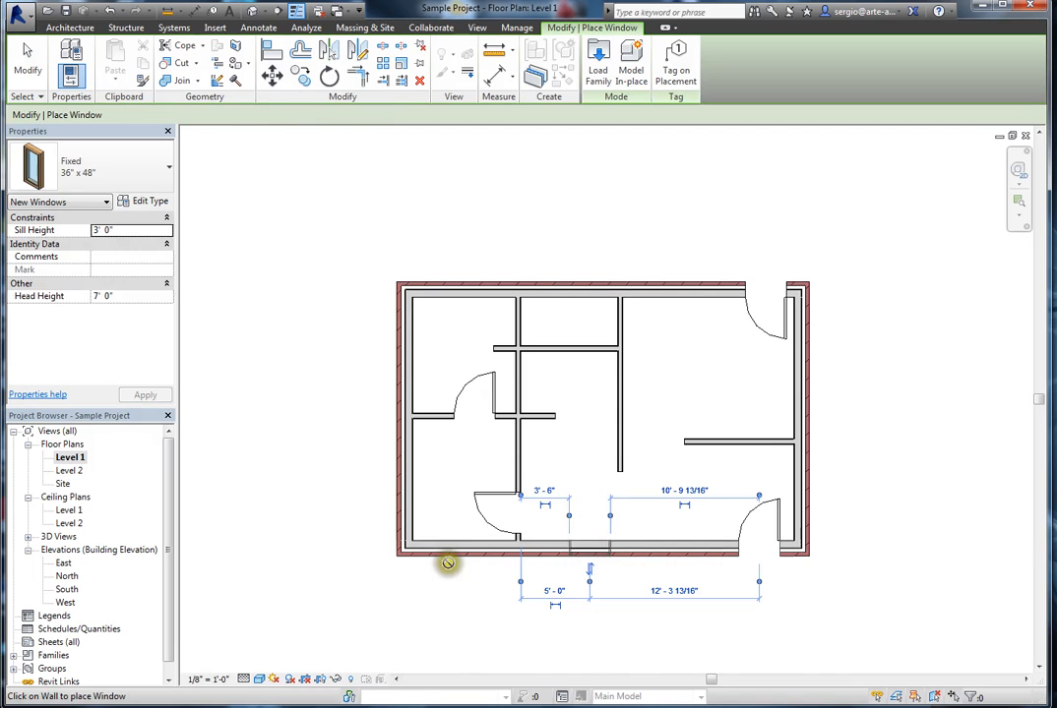
click(418, 480)
click(458, 544)
key(Escape)
scroll(403, 536, up, 3)
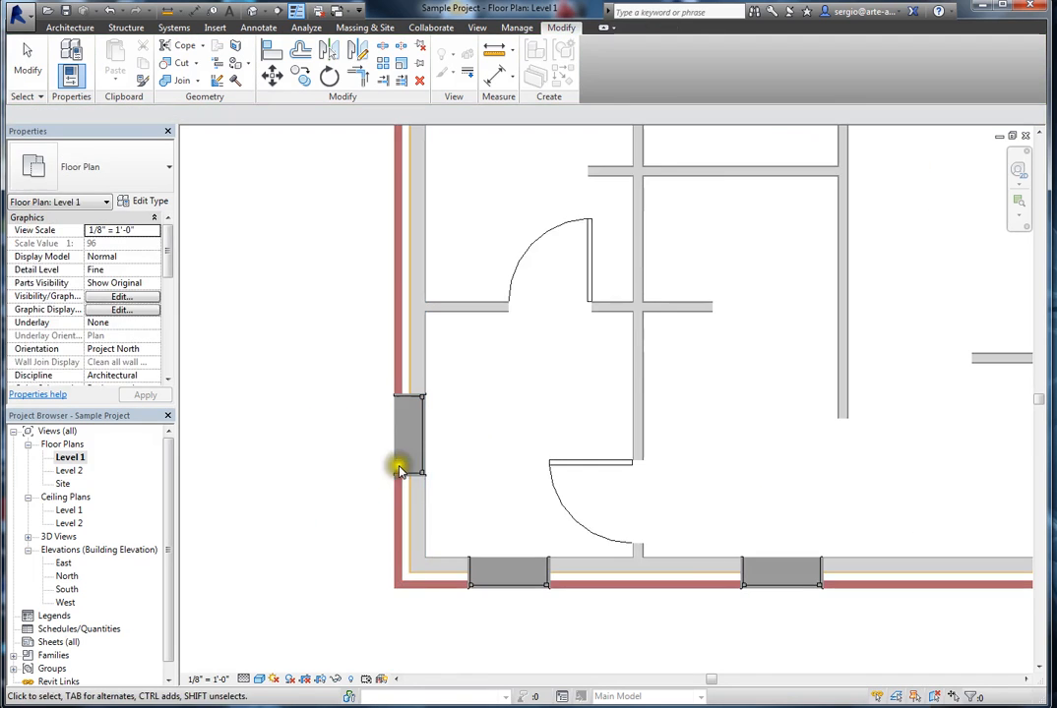
Set the left exterior wall window's lower edge 3' 0" from the lower exterior wall's interior face, and clear the selection
click(414, 443)
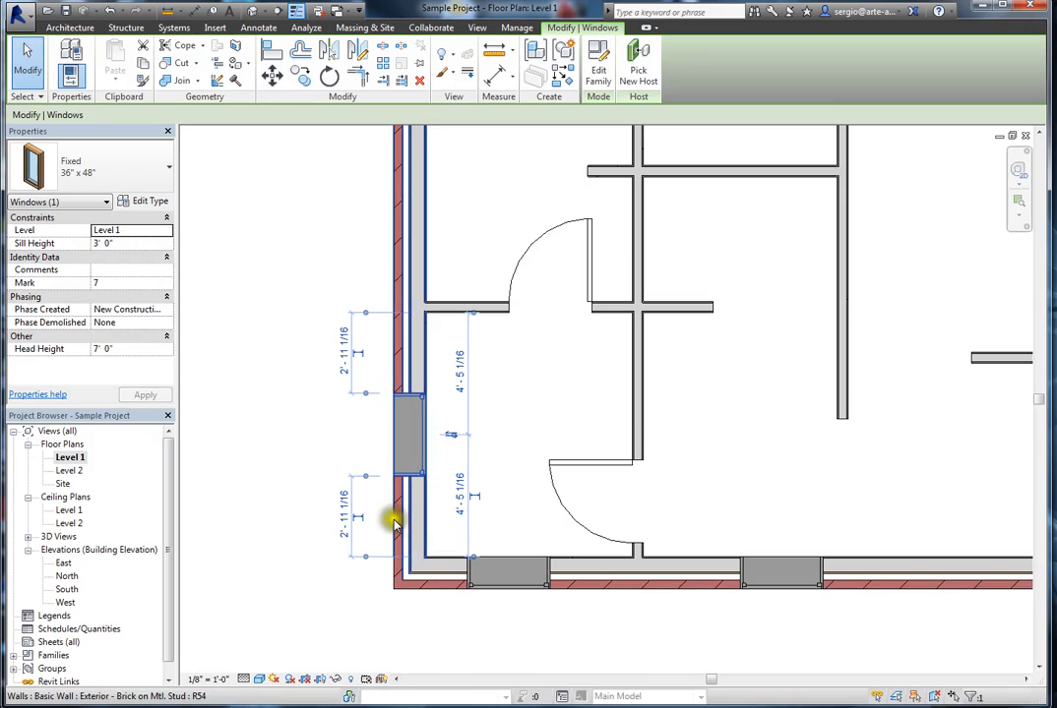
click(346, 519)
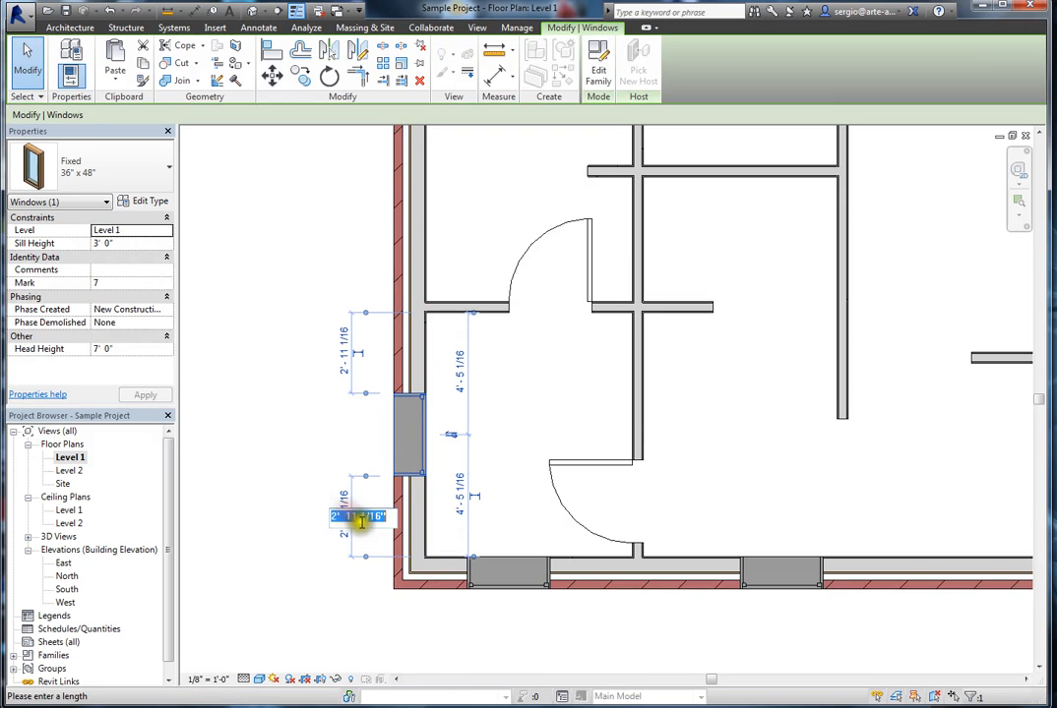
text(3)
key(Return)
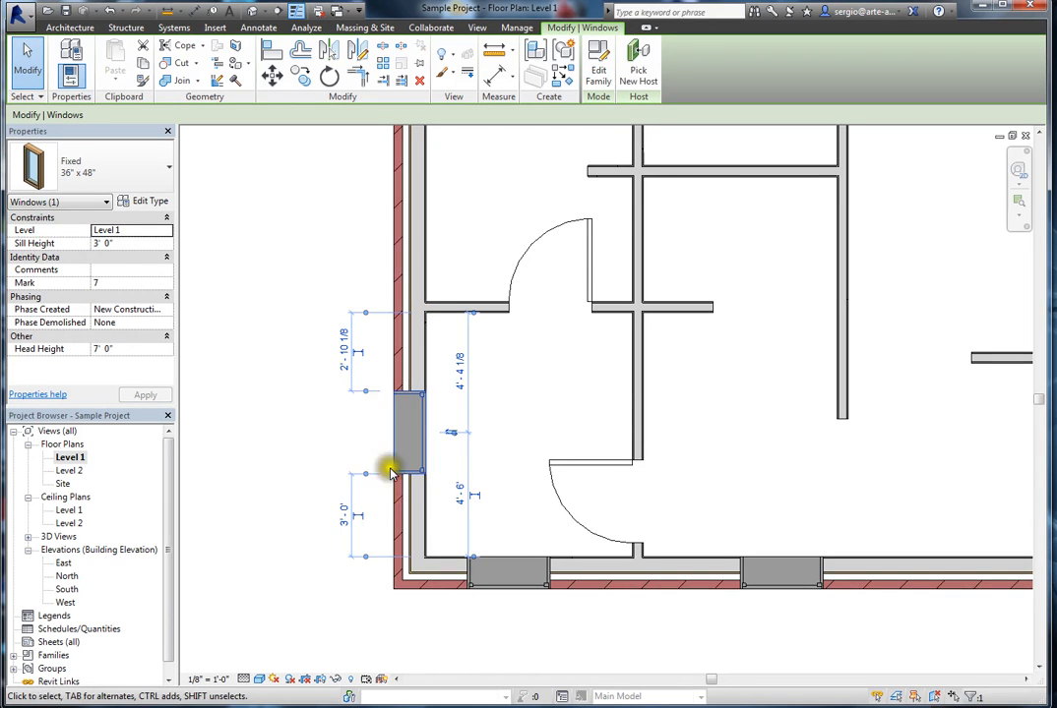
click(497, 436)
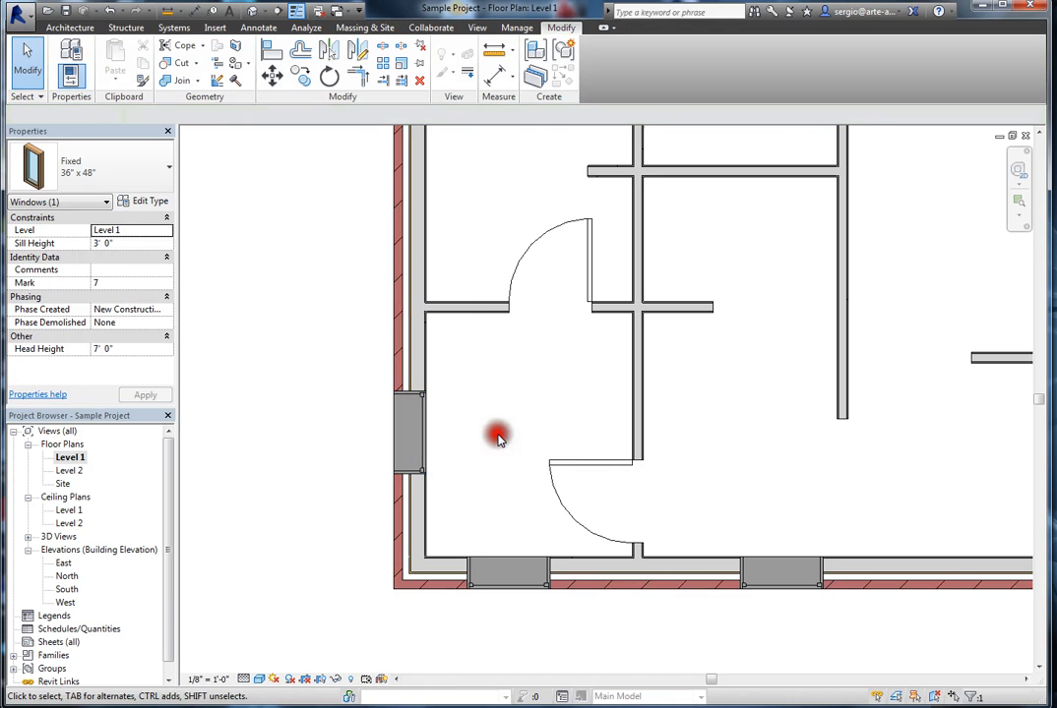
Place an aligned dimension above the plan from the left exterior wall's outer face to the near face of the left vertical partition
scroll(386, 506, down, 3)
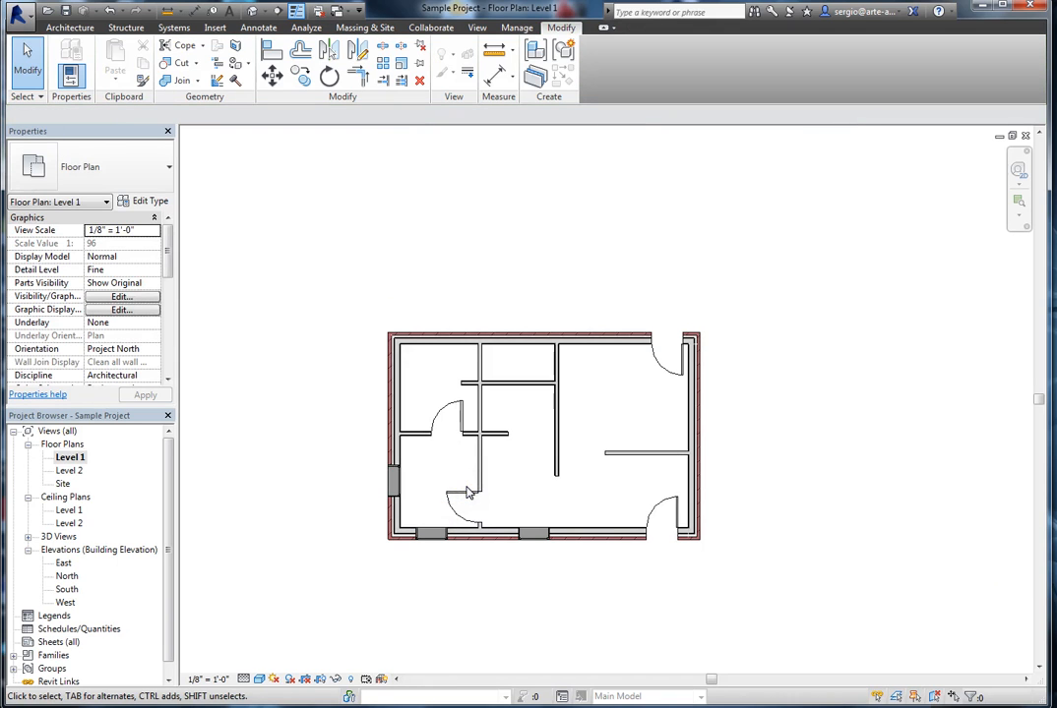
key(d)
key(i)
scroll(391, 361, up, 3)
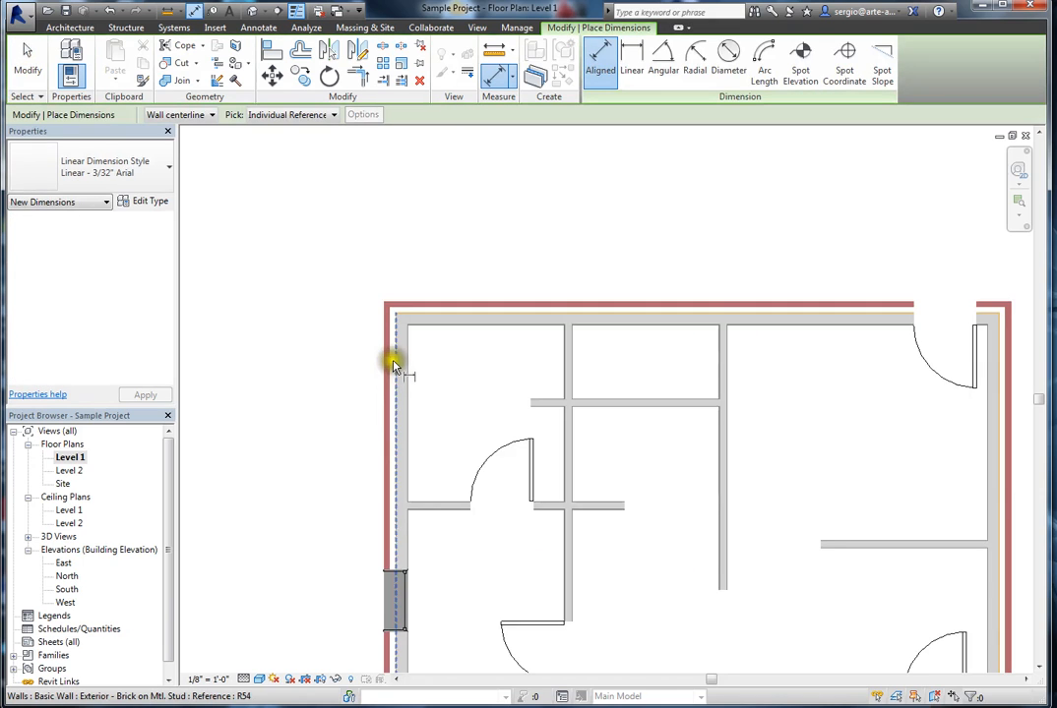
scroll(385, 361, up, 2)
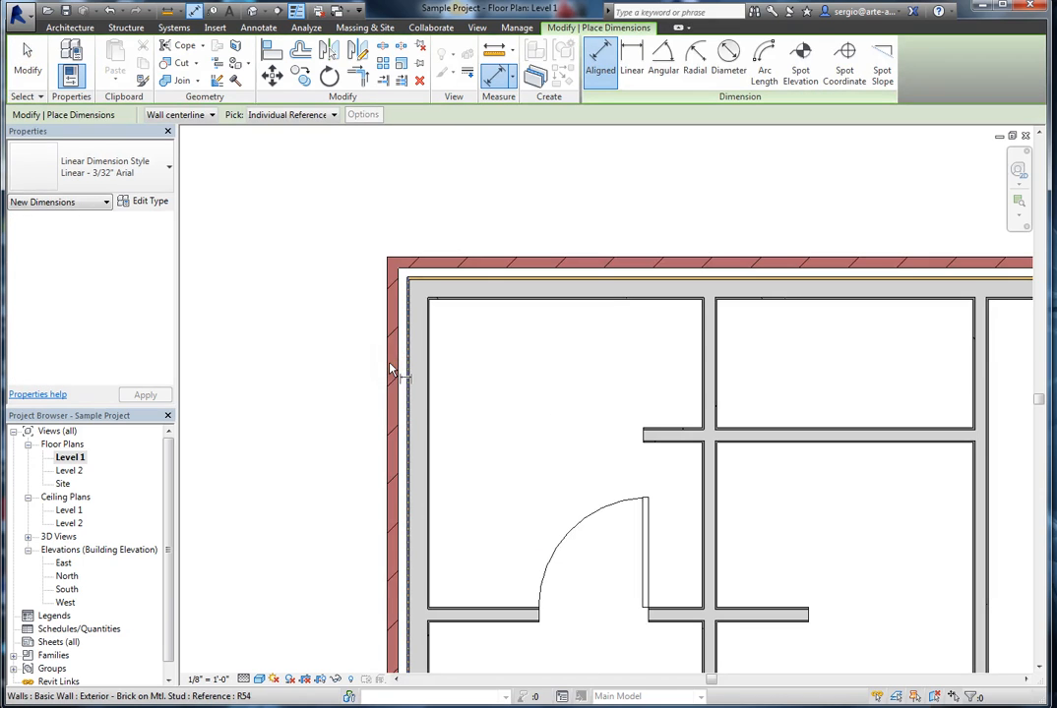
click(397, 362)
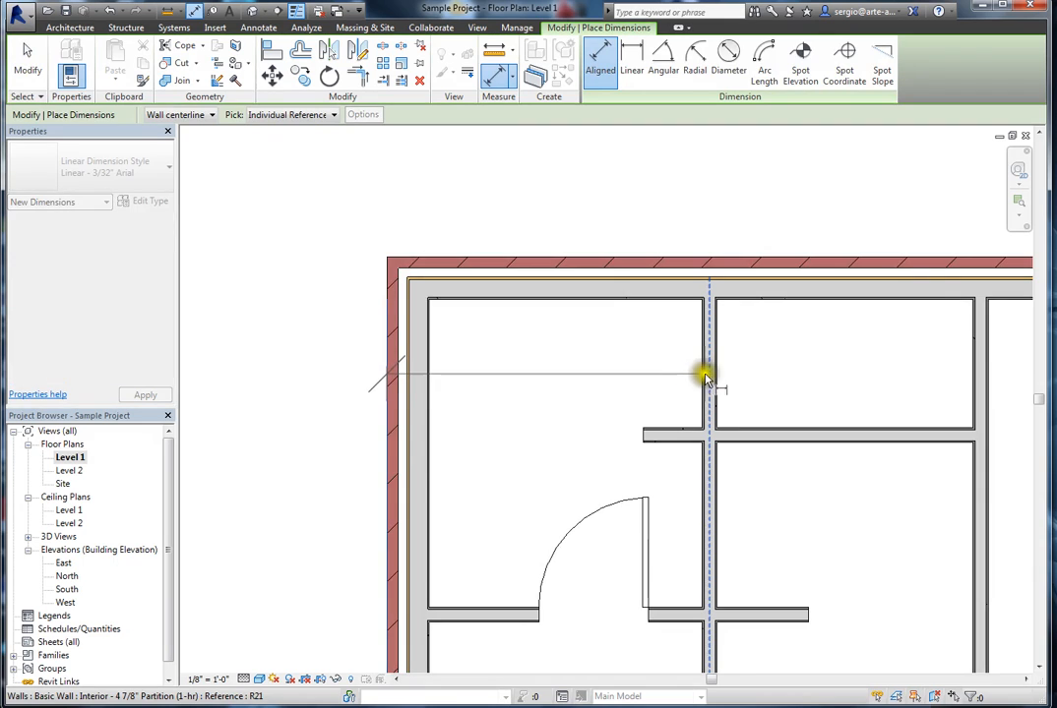
scroll(703, 374, up, 3)
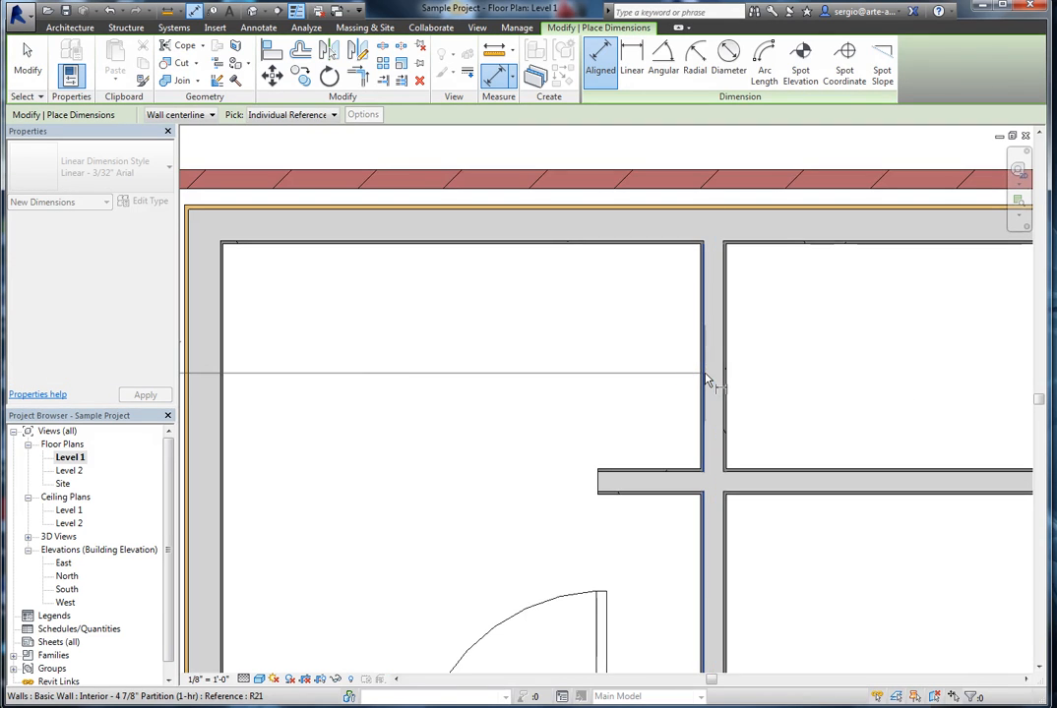
click(705, 375)
scroll(590, 315, down, 3)
click(581, 201)
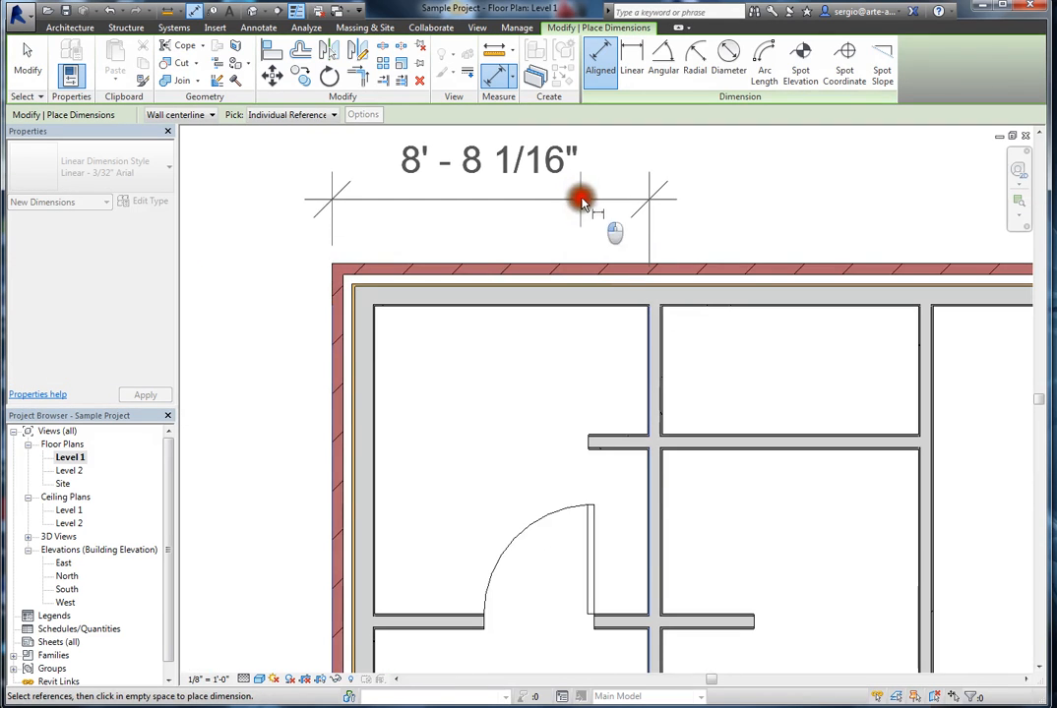
key(Escape)
key(Escape)
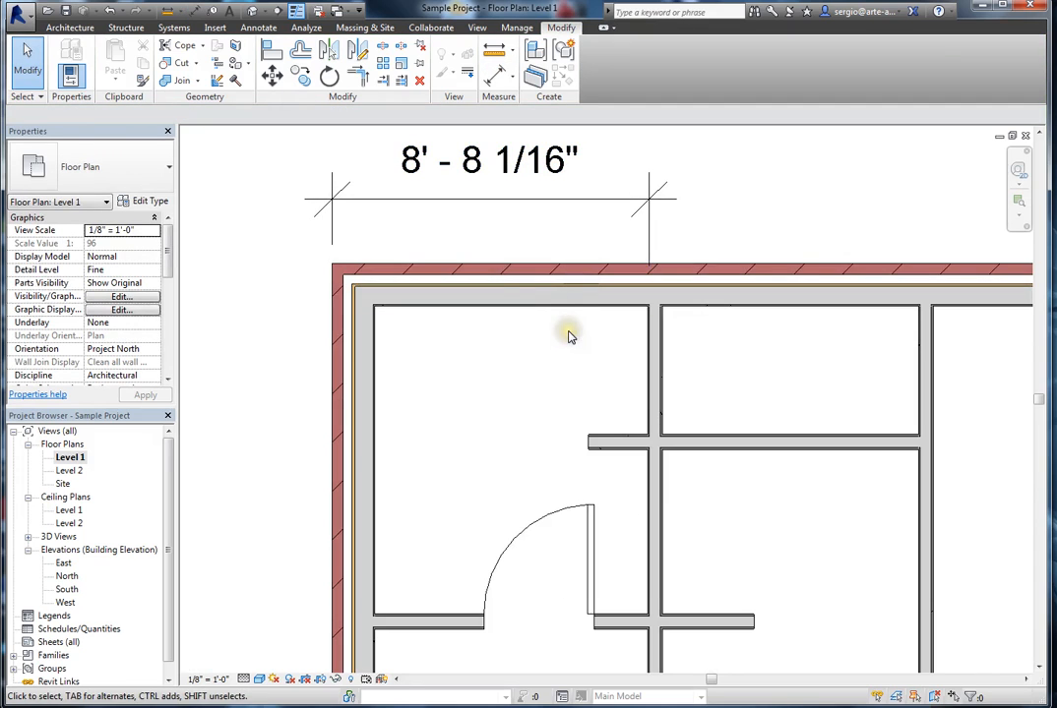
Move the left vertical partition by setting its permanent dimension from the left exterior wall to 9' 0", and clear the selection
scroll(467, 264, down, 2)
scroll(538, 361, up, 1)
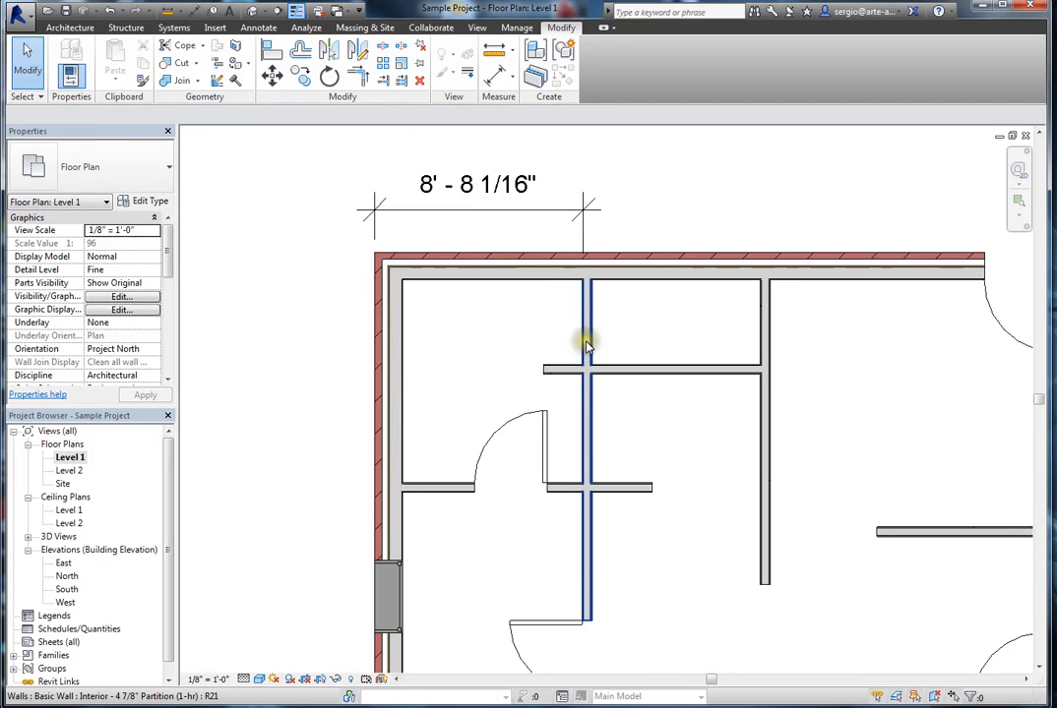
click(586, 345)
click(482, 189)
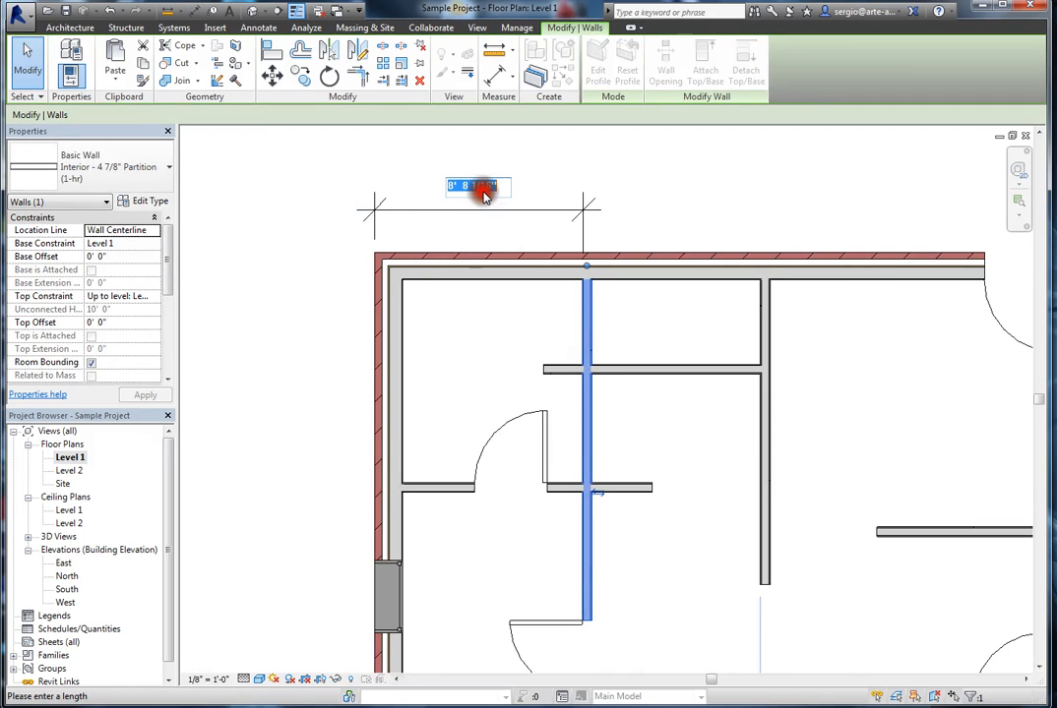
text(9)
key(Return)
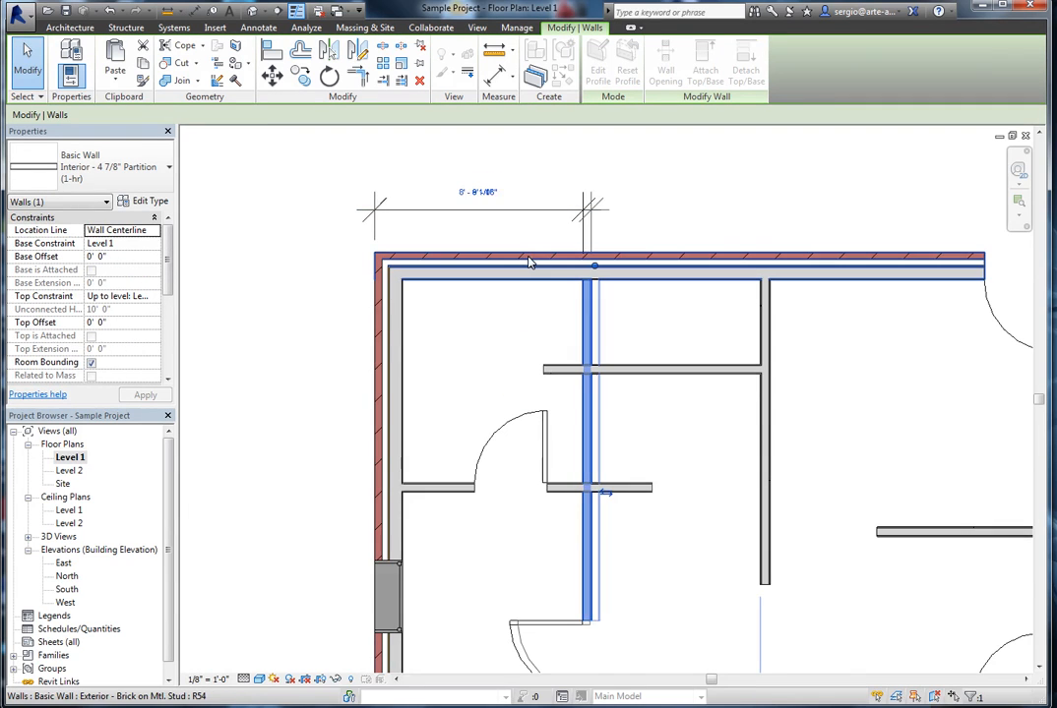
click(507, 374)
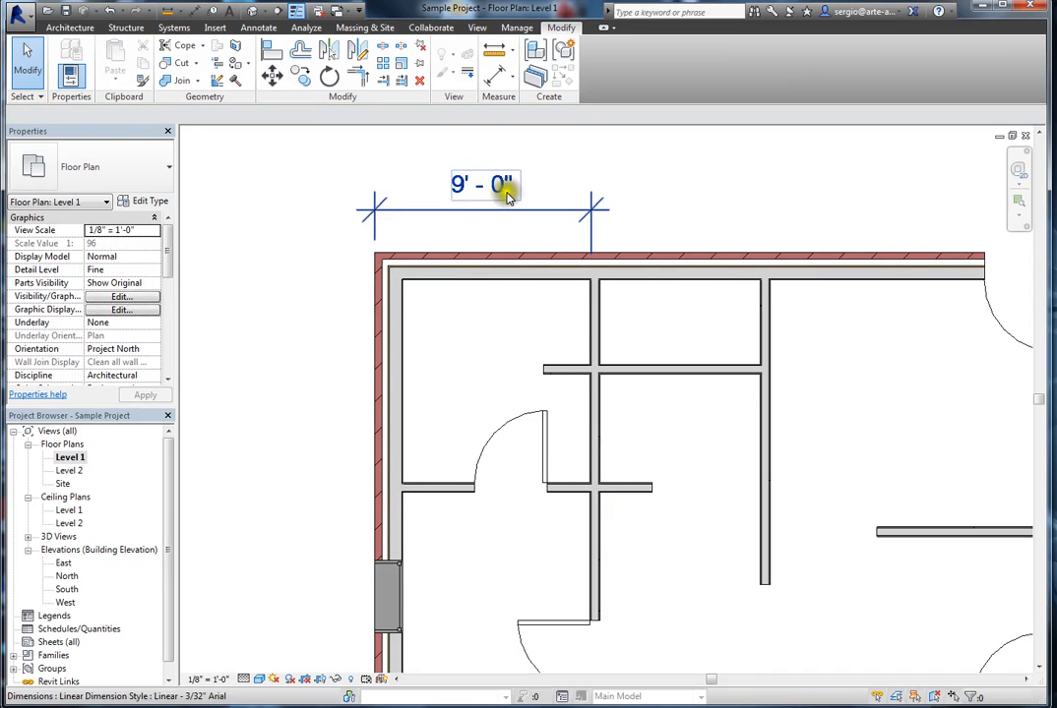